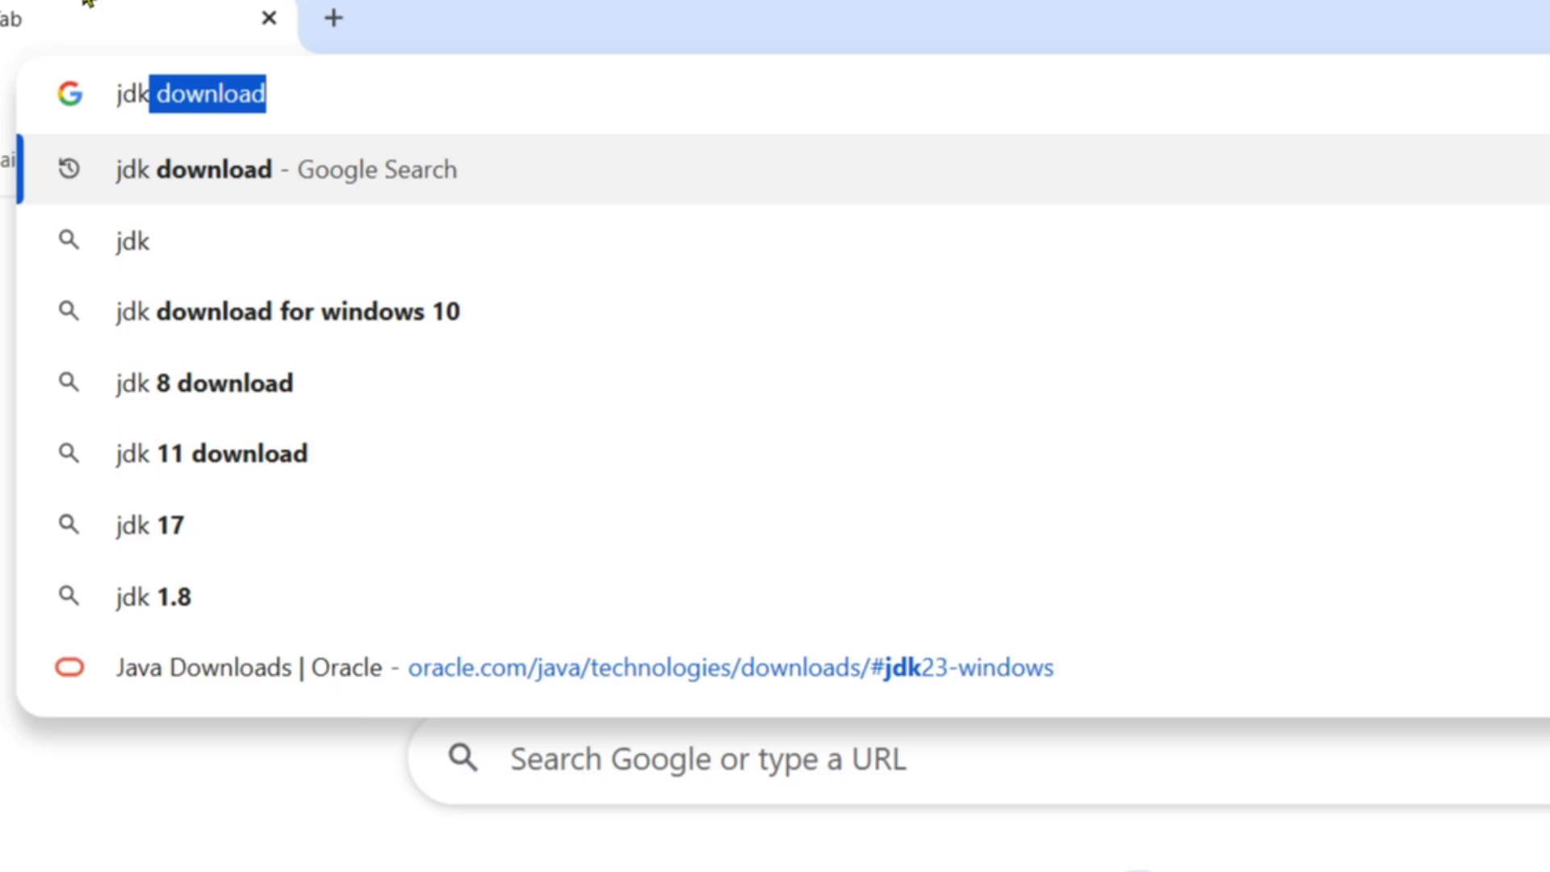
Step: Open Oracle's Java Downloads page from a web search for "jdk download" and show the JDK 23 packages for Windows
left_click(352, 187)
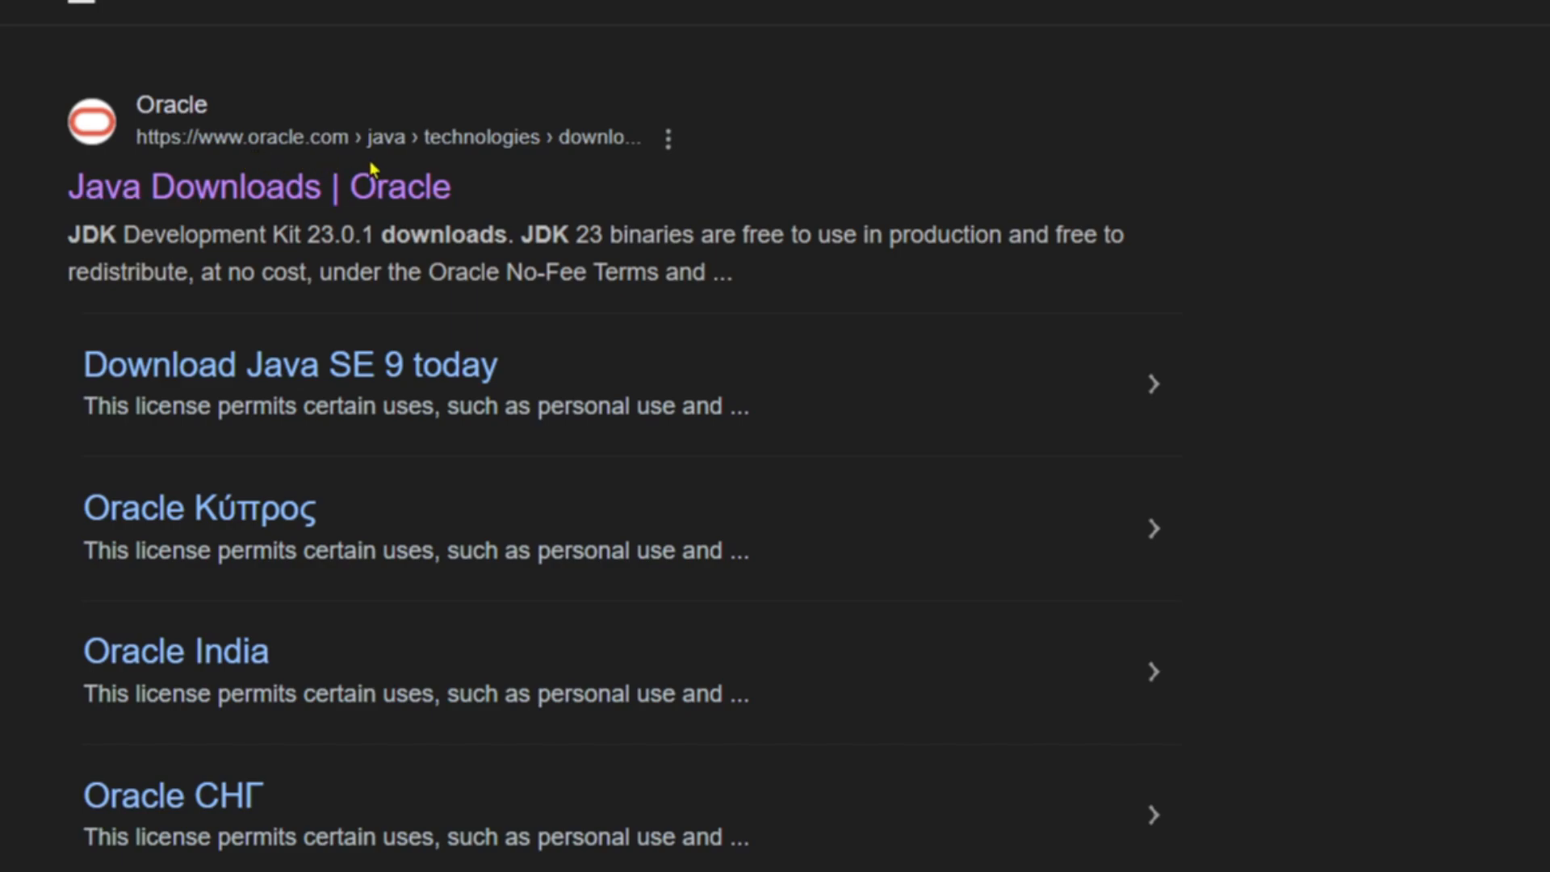
left_click(259, 193)
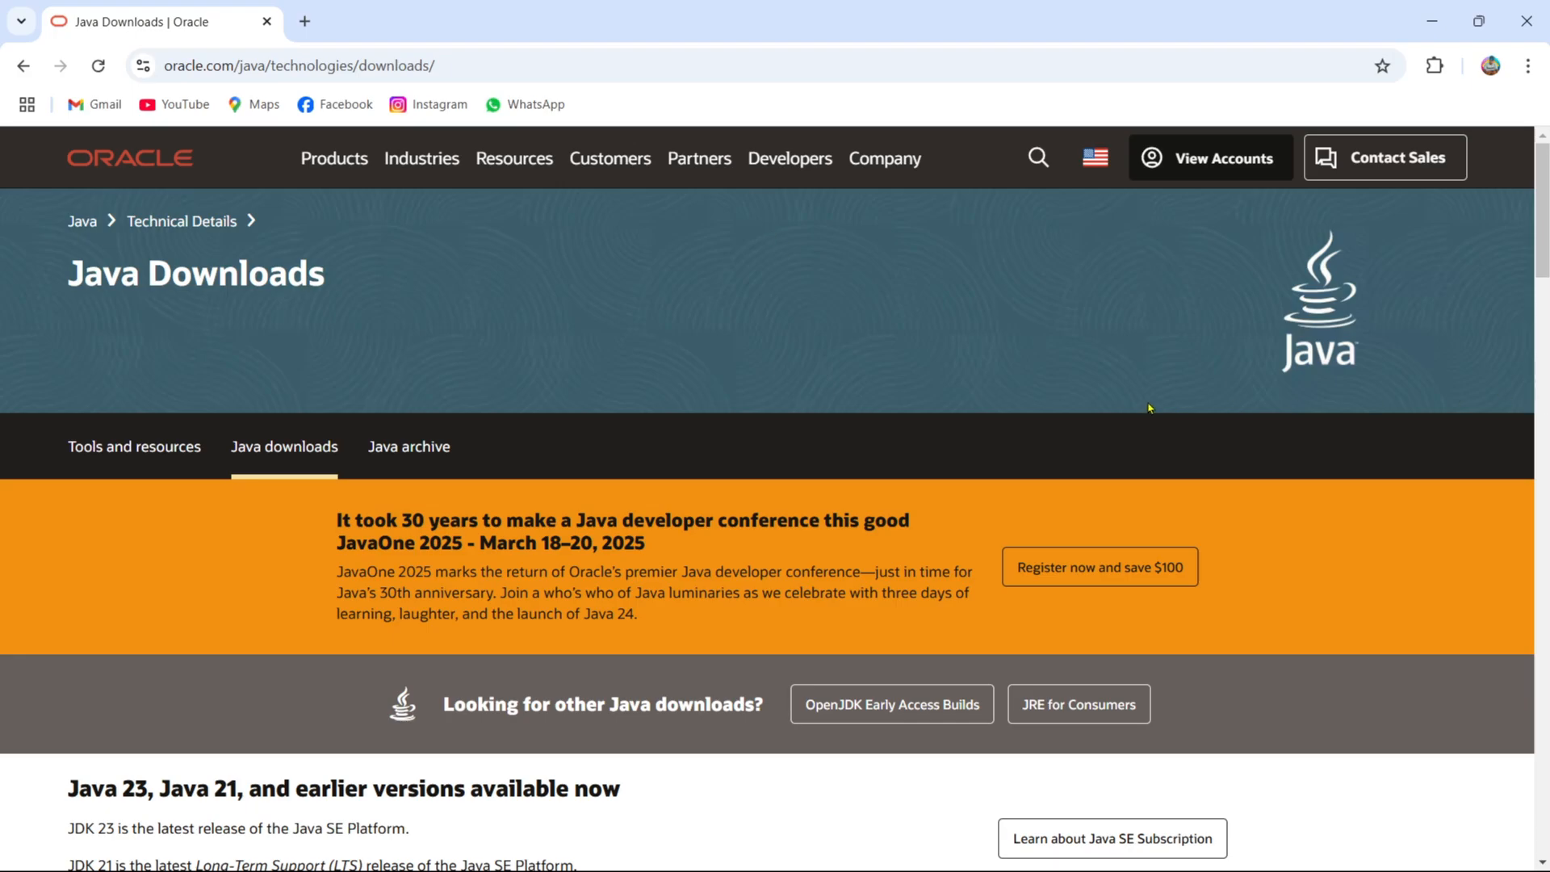
scroll(1150, 408, "down", 10)
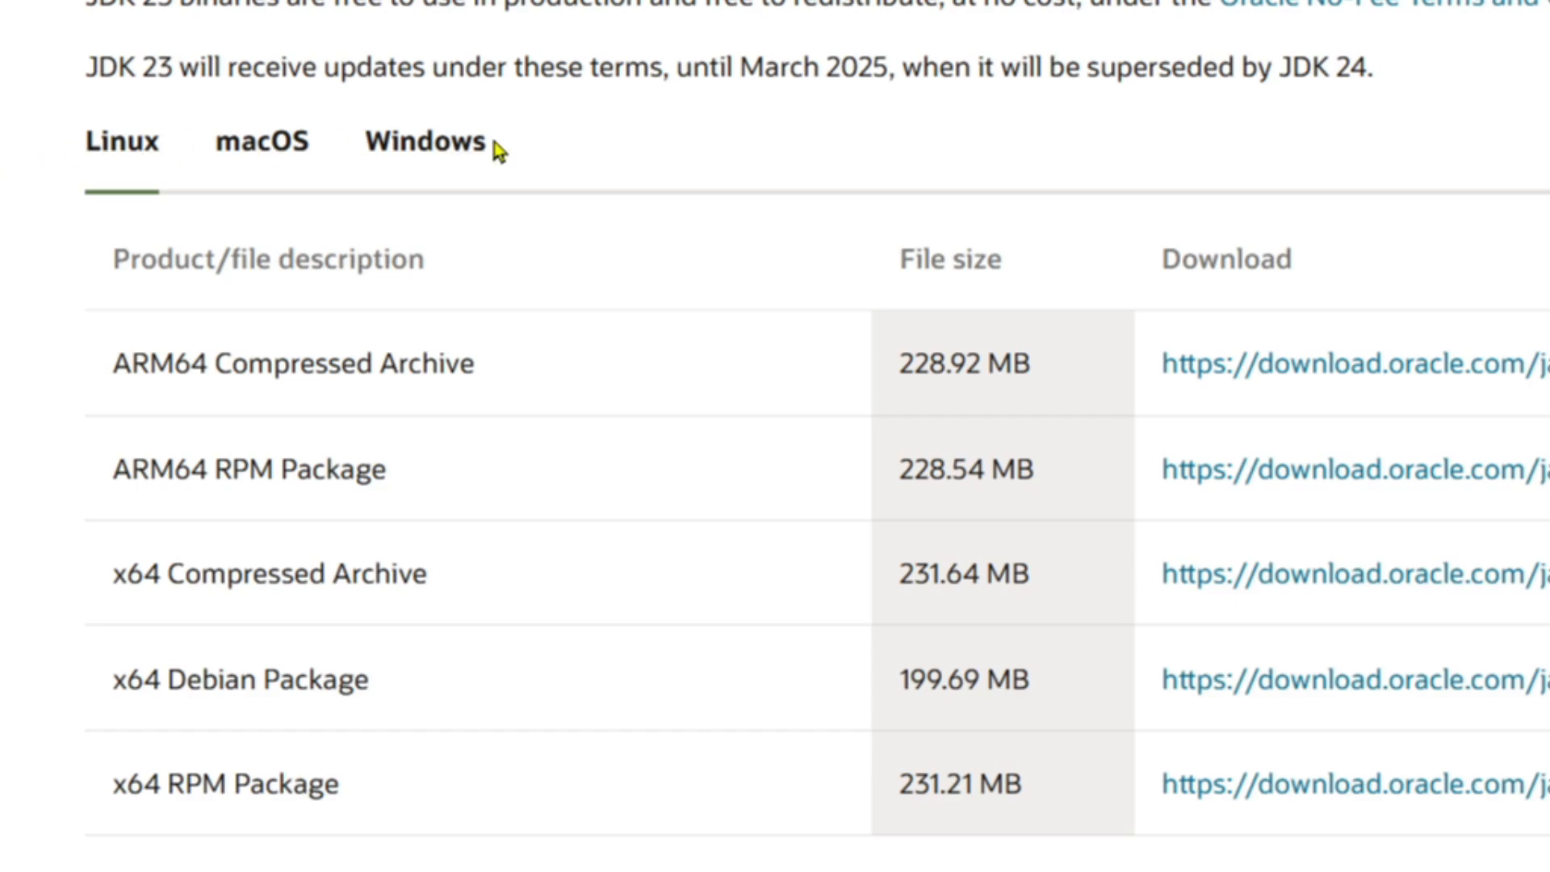
left_click(278, 155)
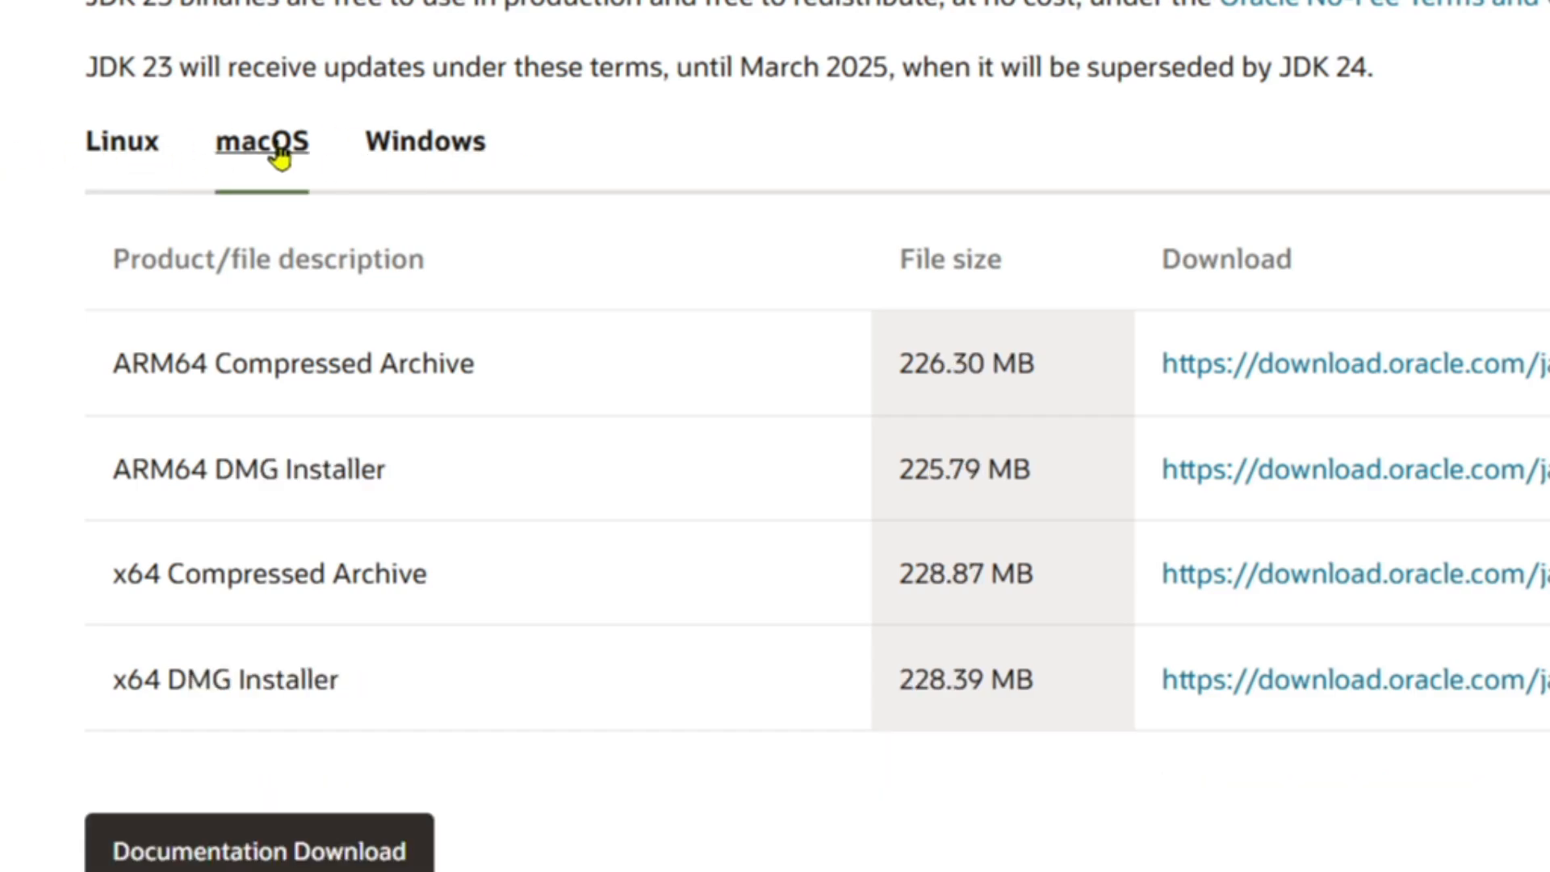
left_click(428, 147)
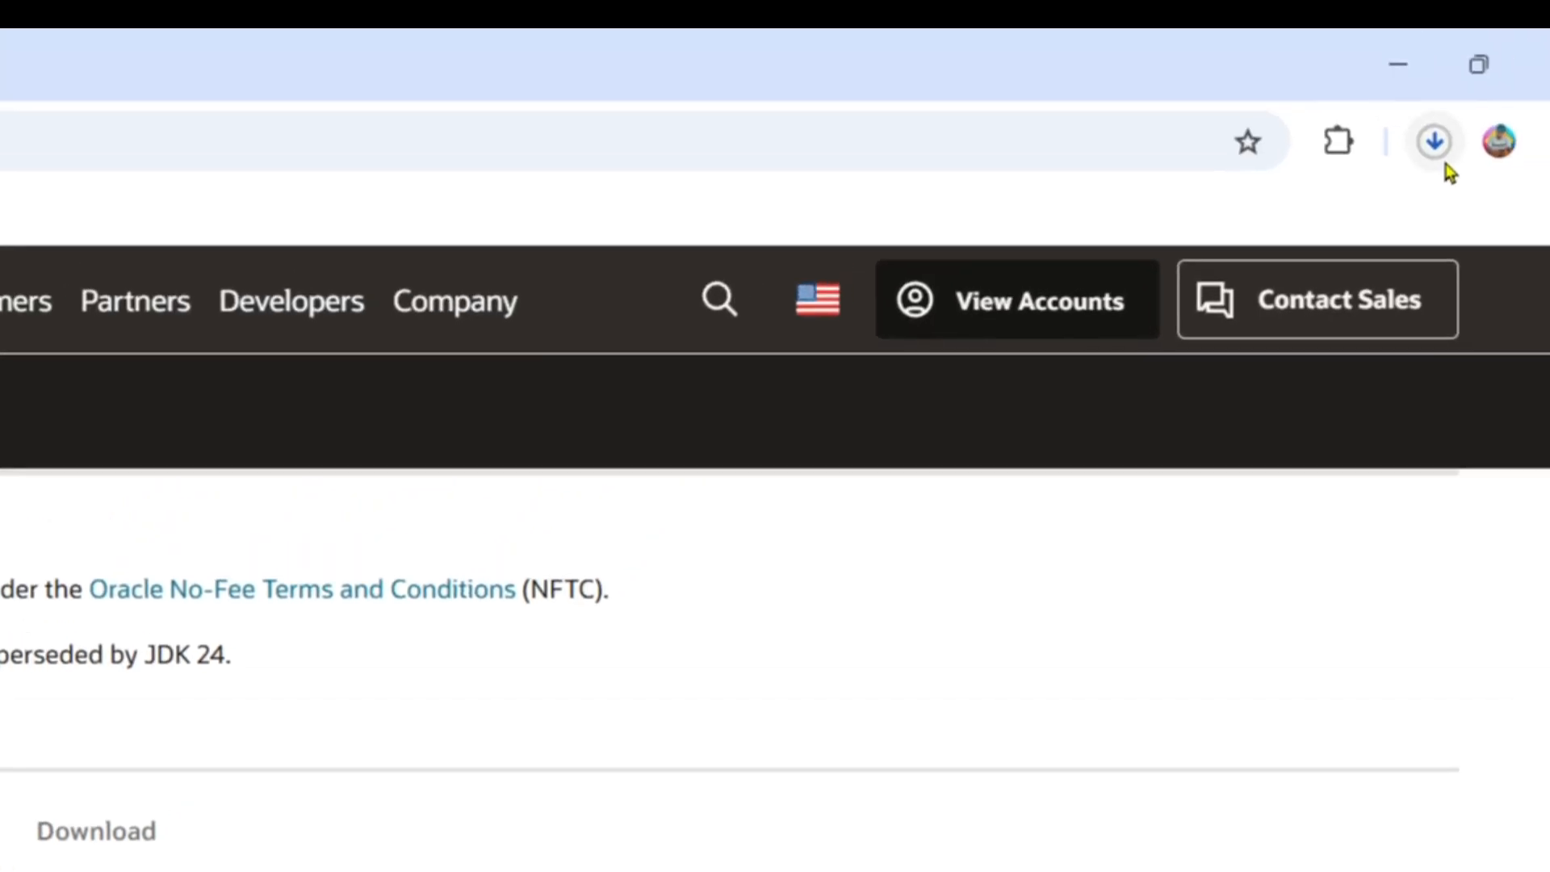
Step: Place the downloaded jdk-23_windows-x64_bin.msi installer on the desktop from the browser's recent downloads
left_click(1435, 146)
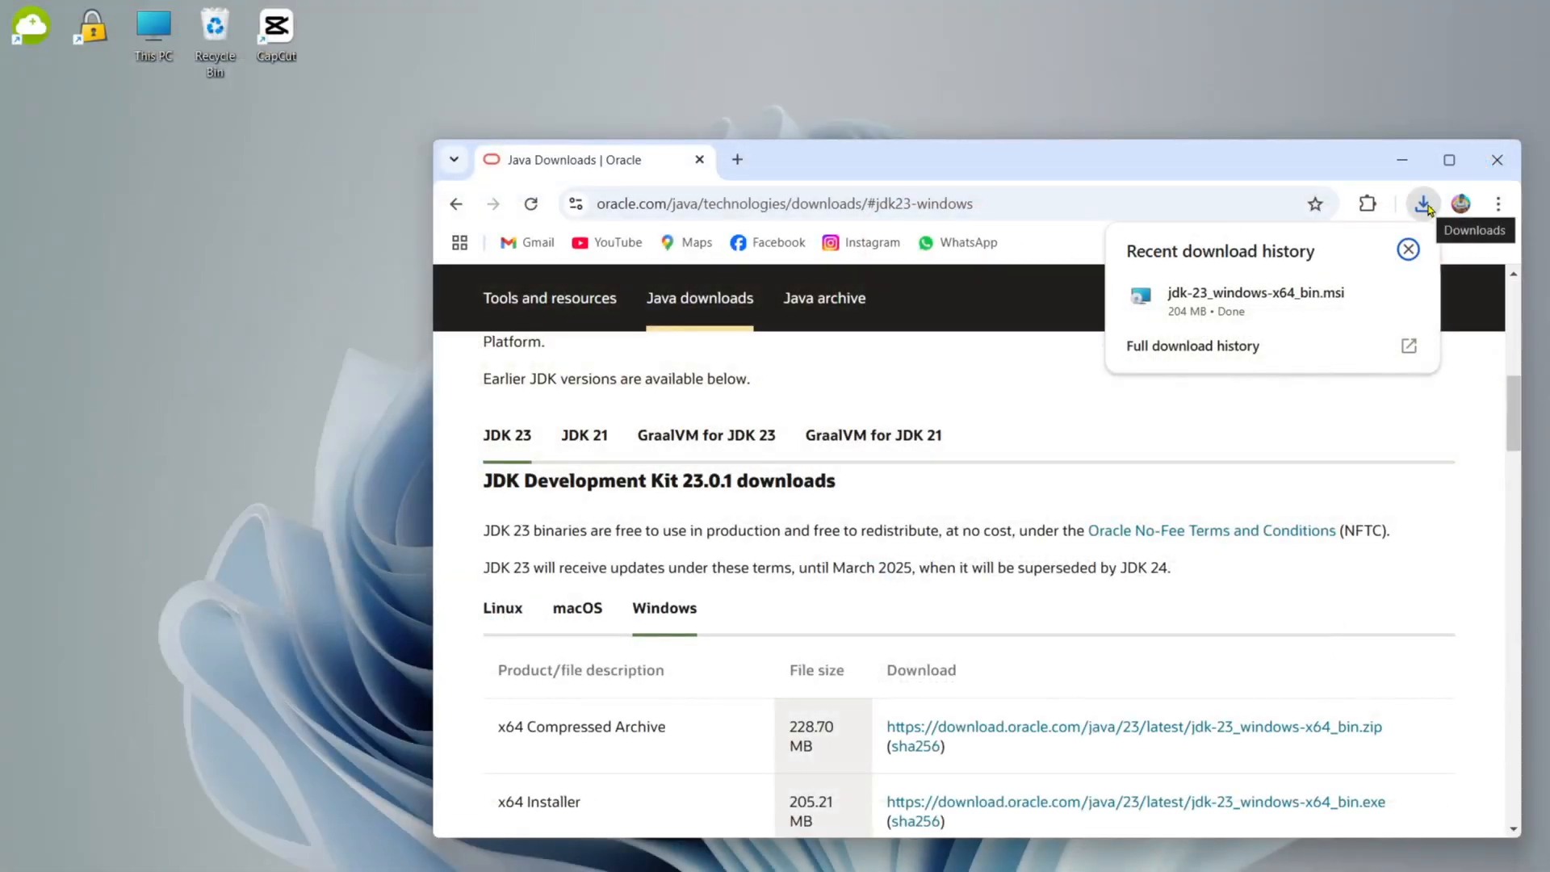
mouse_move(1291, 299)
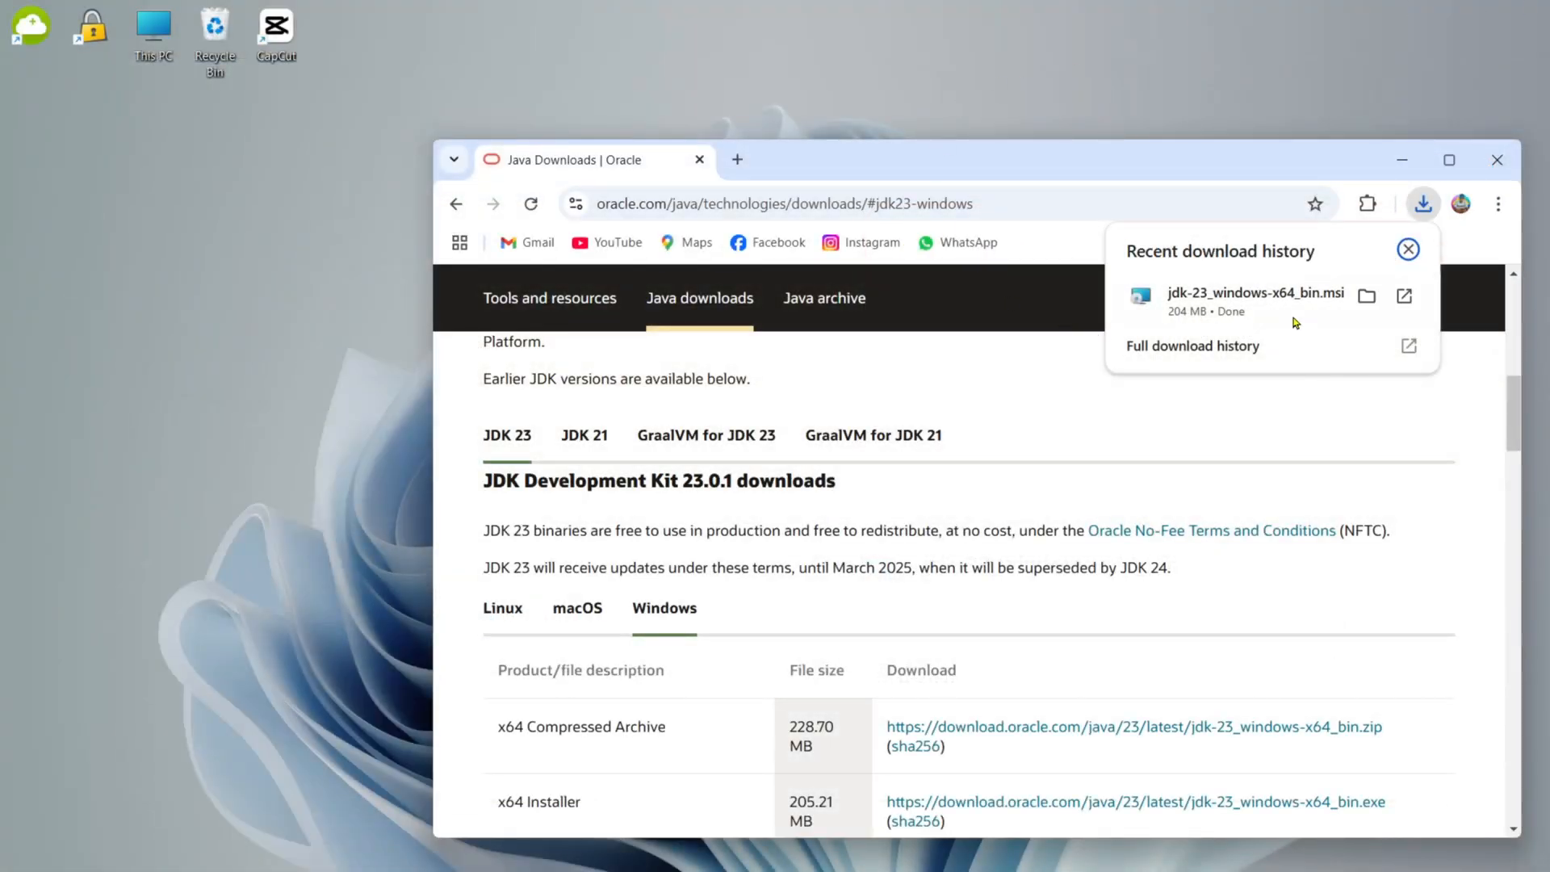
left_click_drag(1269, 308, 380, 203)
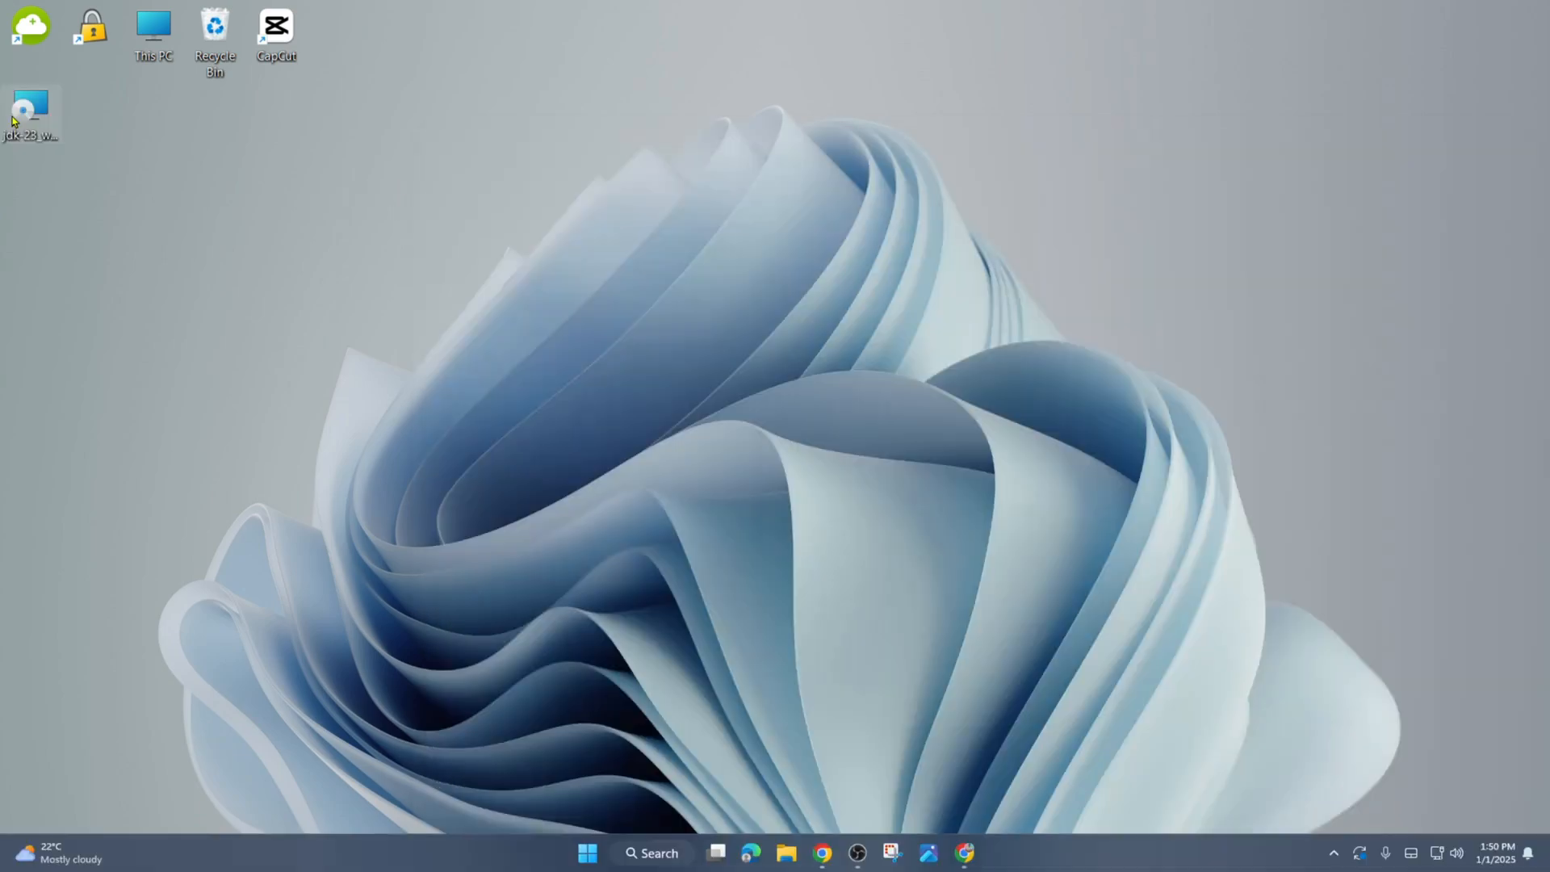
left_click_drag(32, 111, 340, 284)
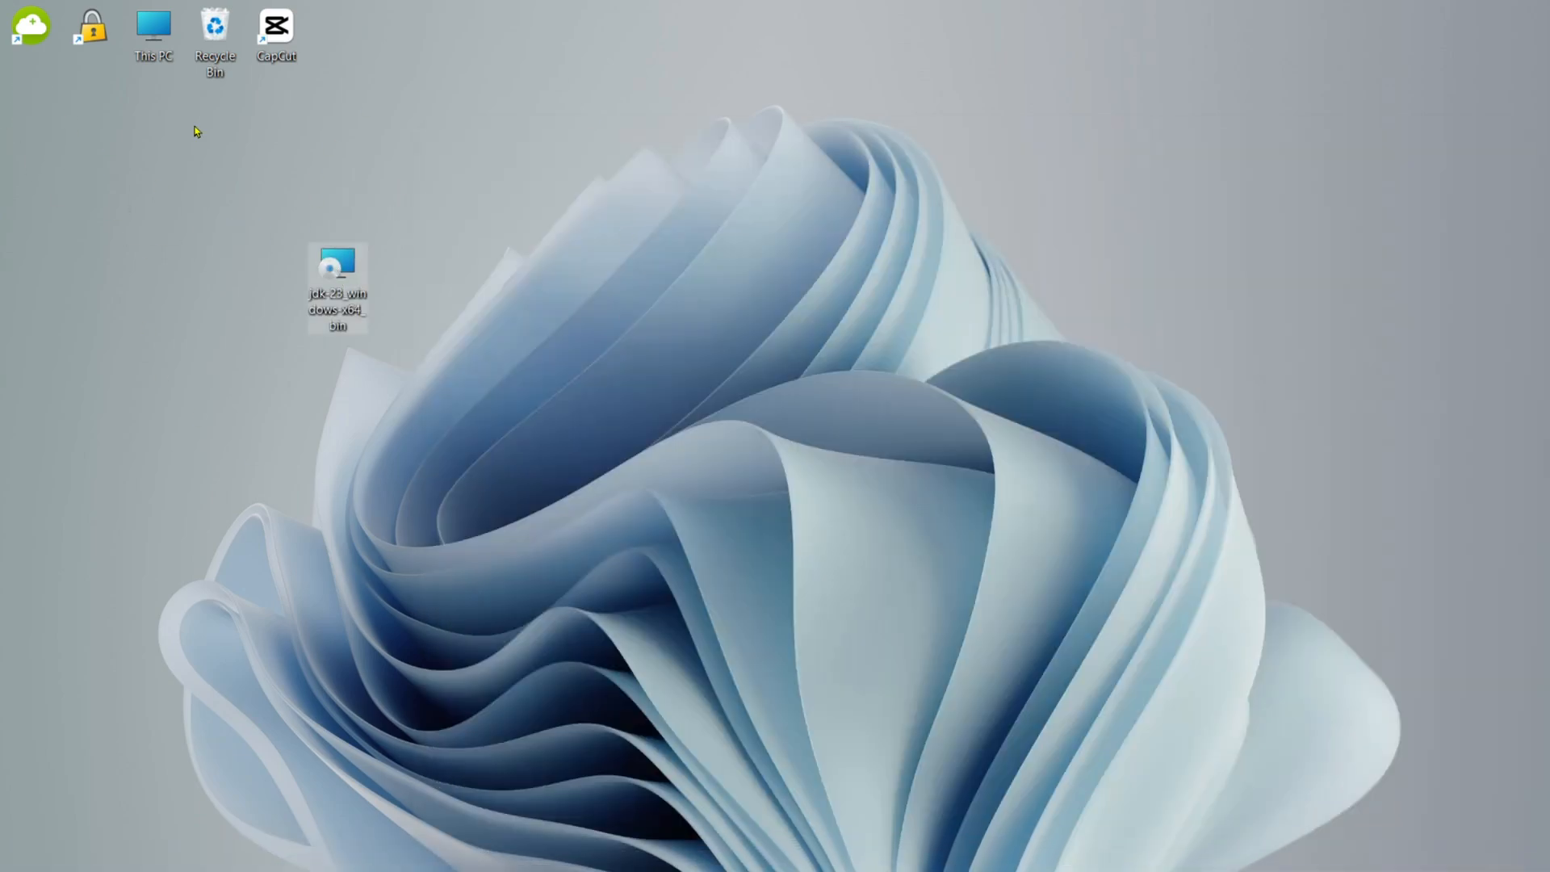
Step: Run the JDK installer and install Java SE Development Kit 23.0.1 in C:\Program Files\Java\jdk-23\, closing the wizard when it completes
double_click(328, 285)
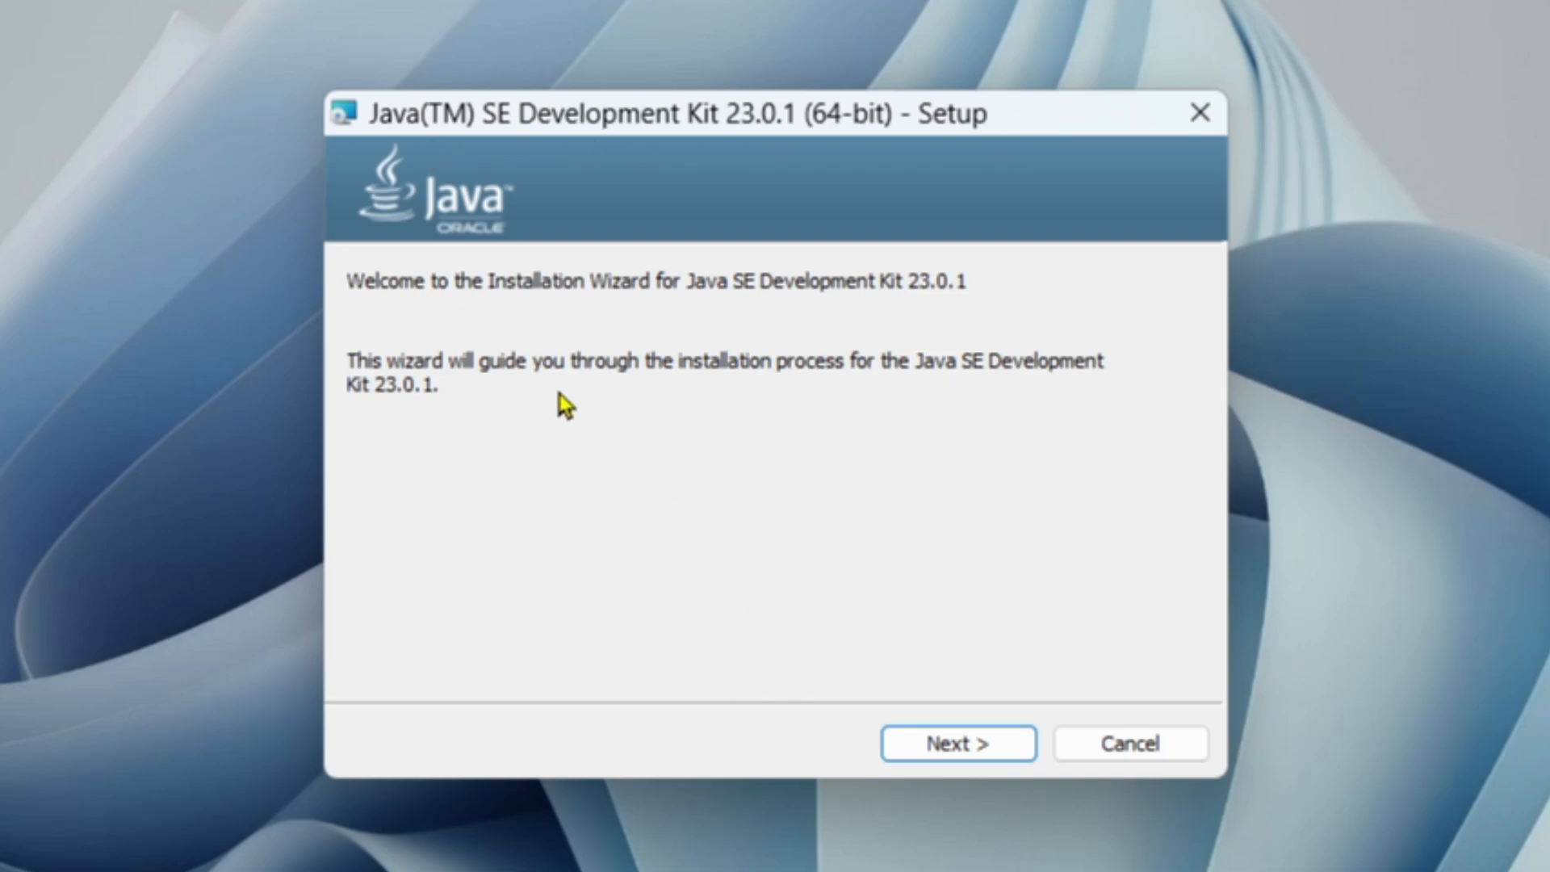
left_click(946, 747)
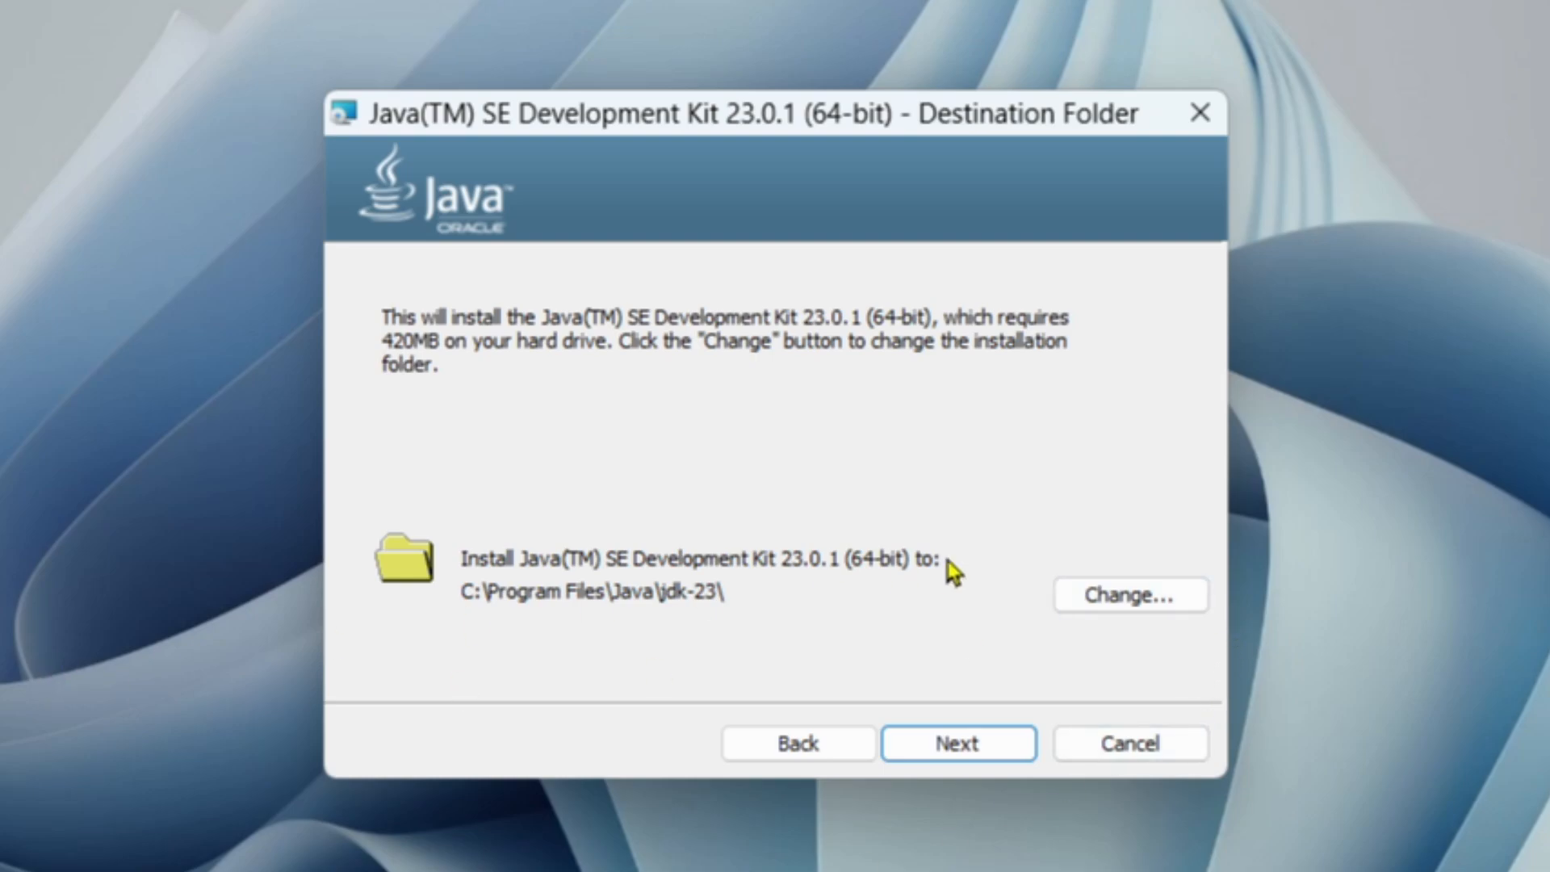
left_click(1113, 599)
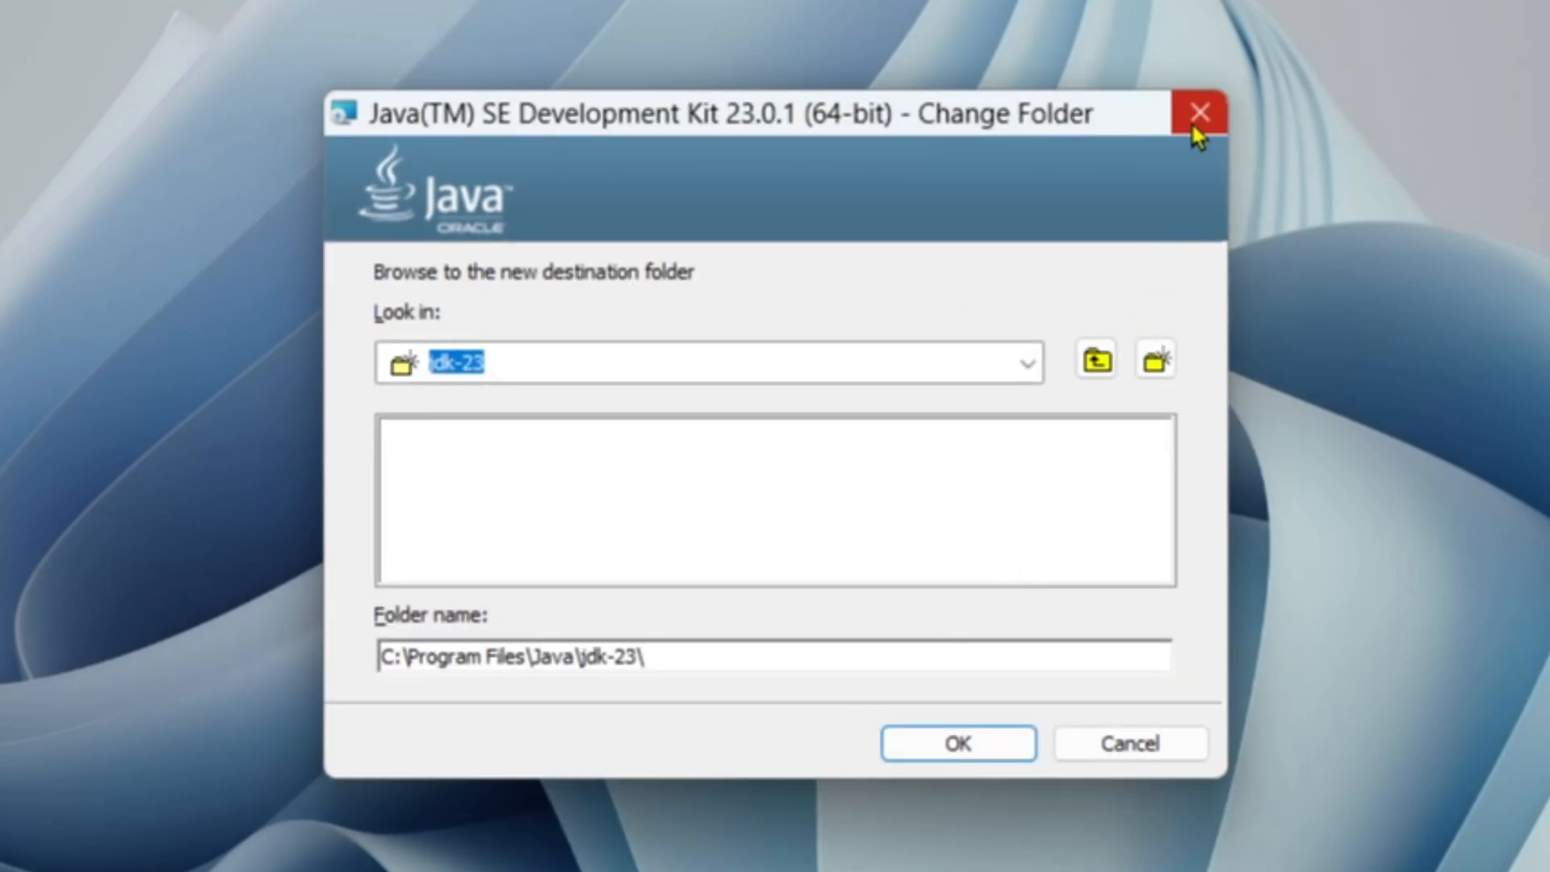
left_click(1194, 127)
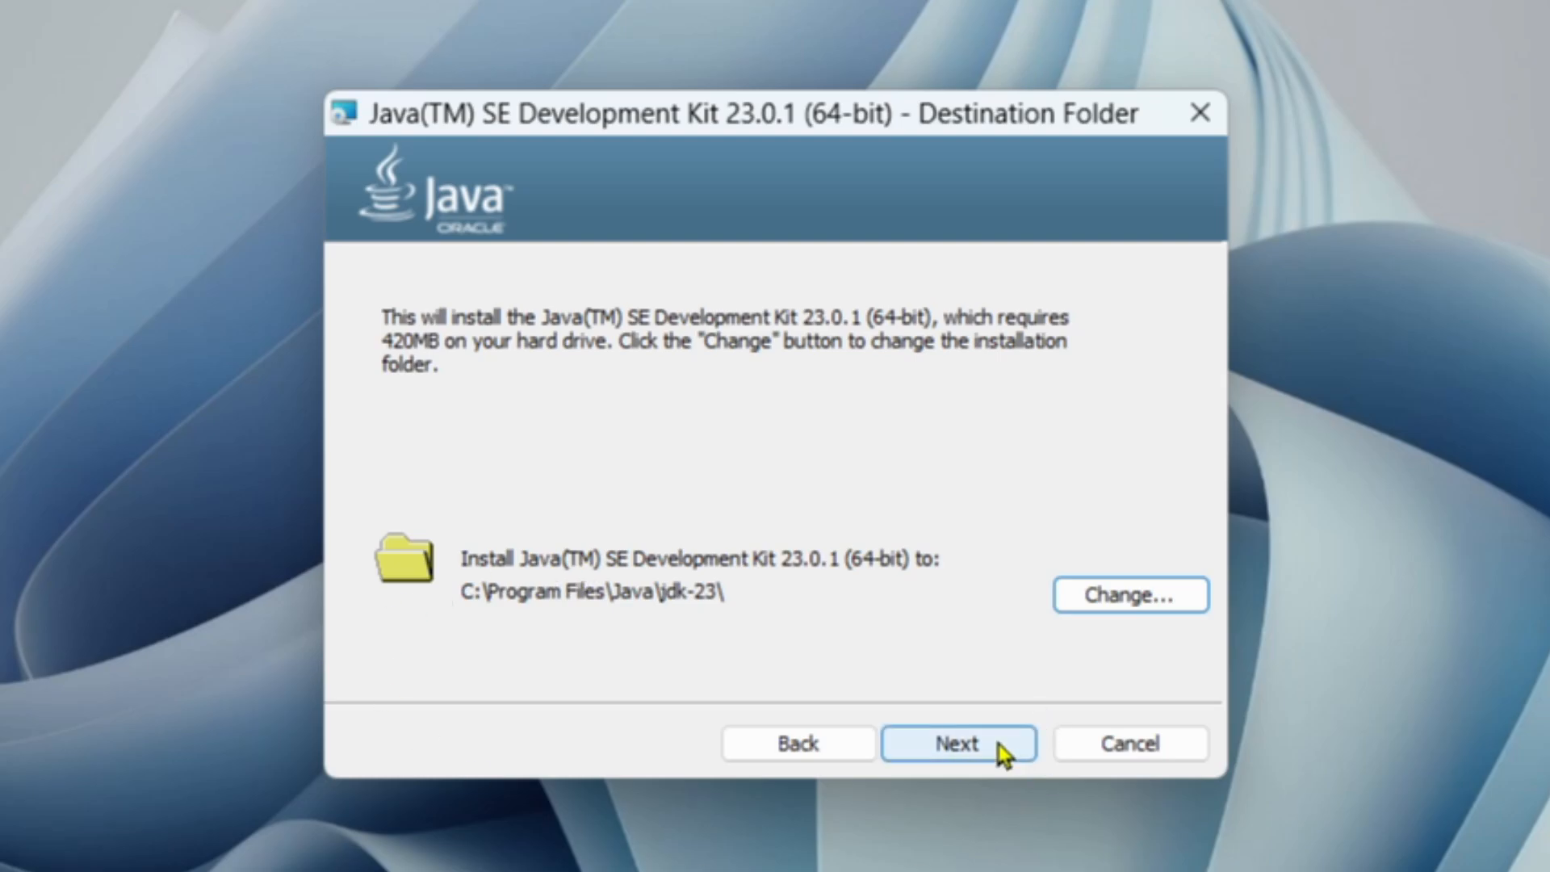
left_click(958, 743)
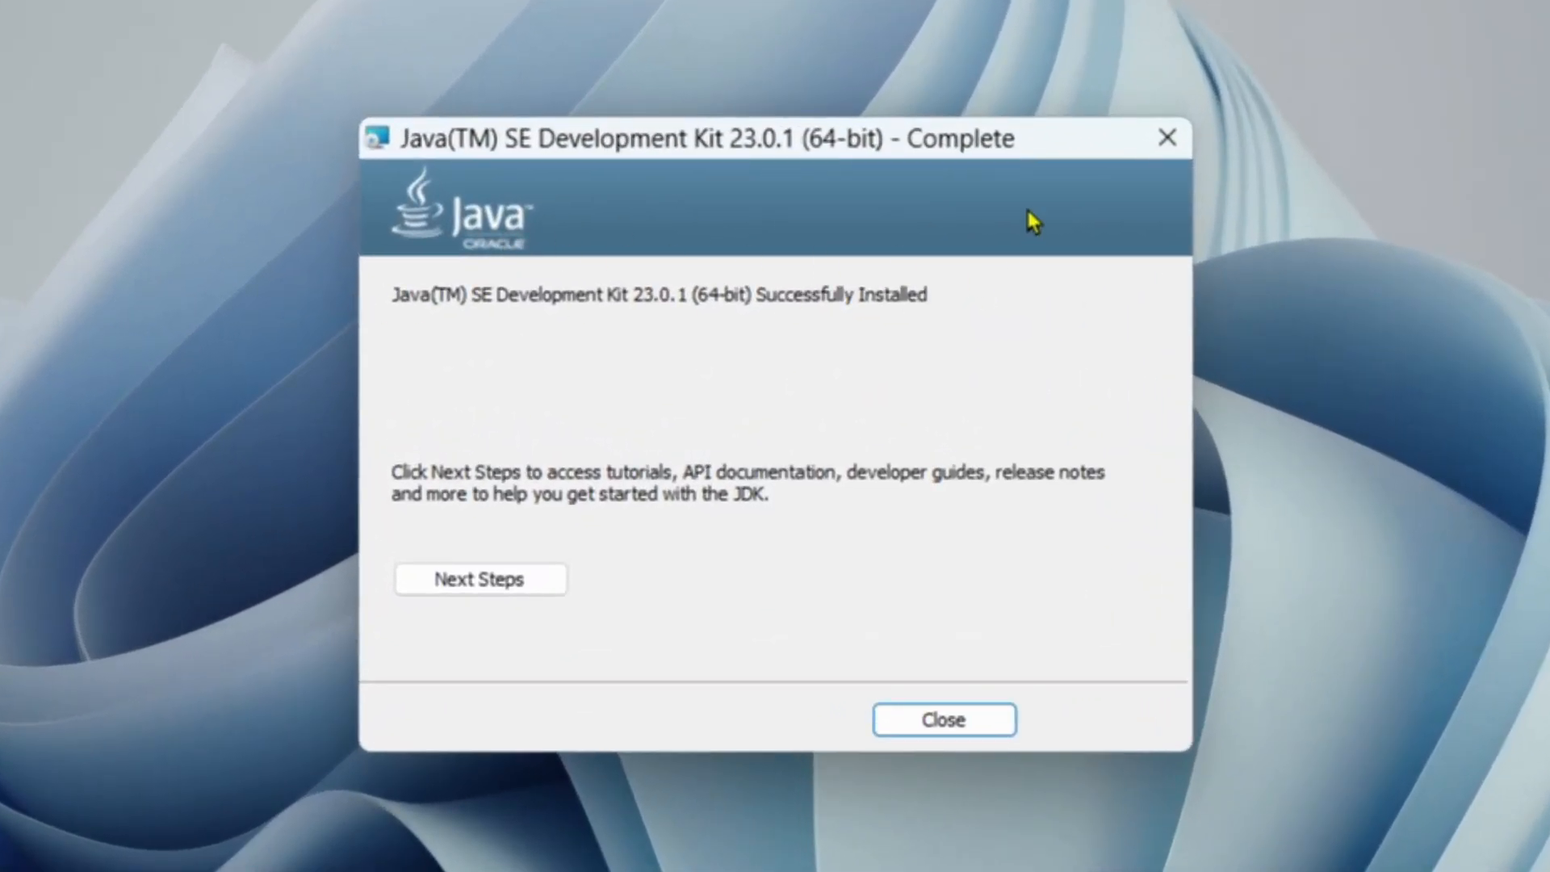
left_click(953, 724)
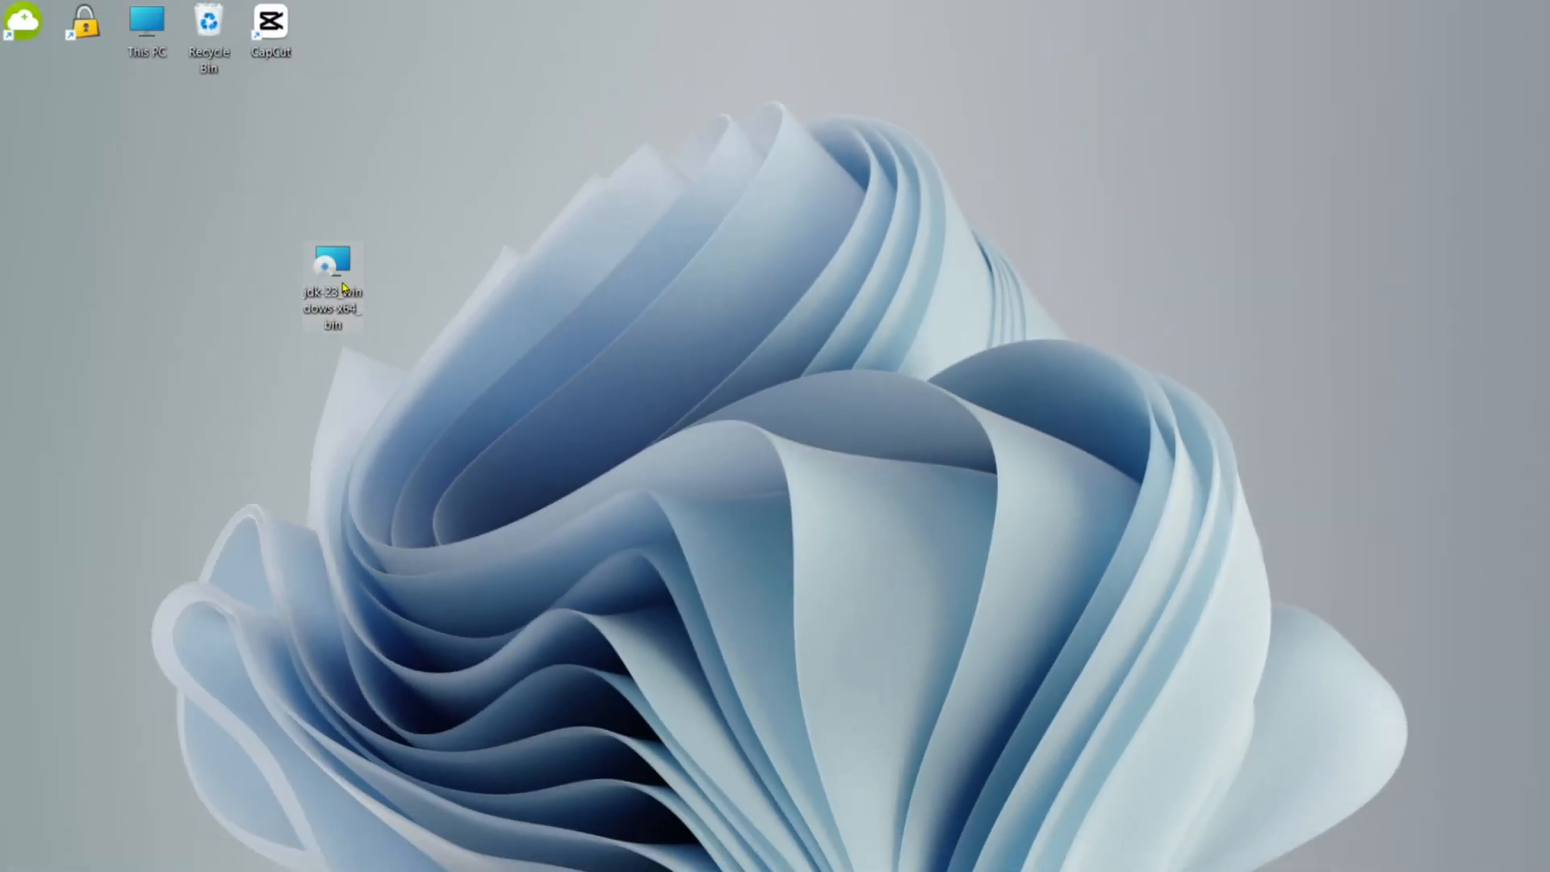
left_click_drag(343, 287, 1201, 193)
left_click(1331, 151)
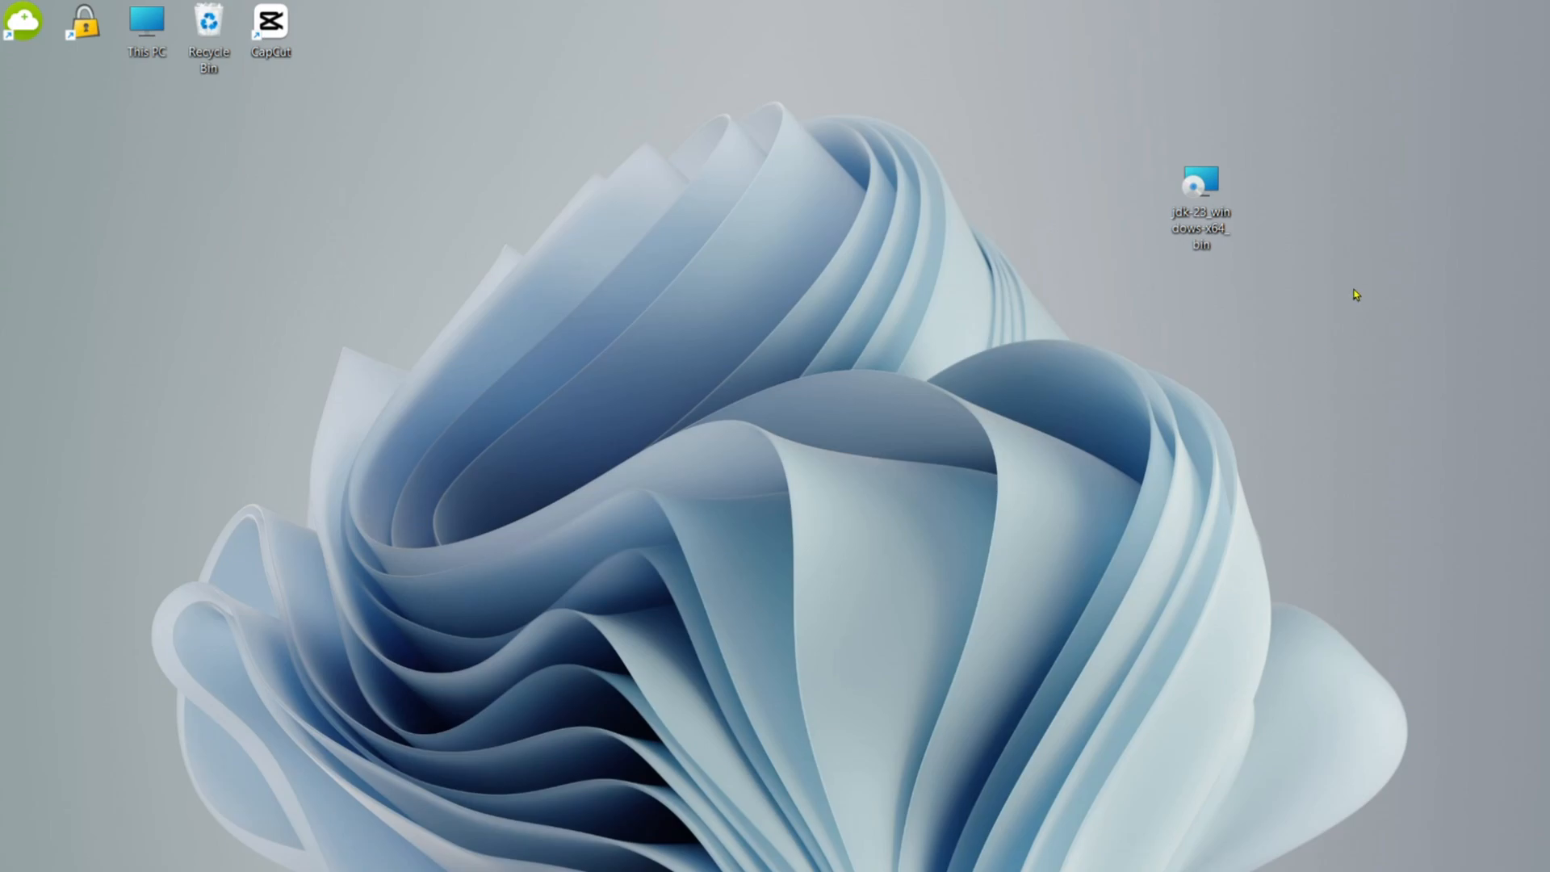
left_click_drag(1098, 134, 1403, 325)
left_click(797, 502)
mouse_move(609, 856)
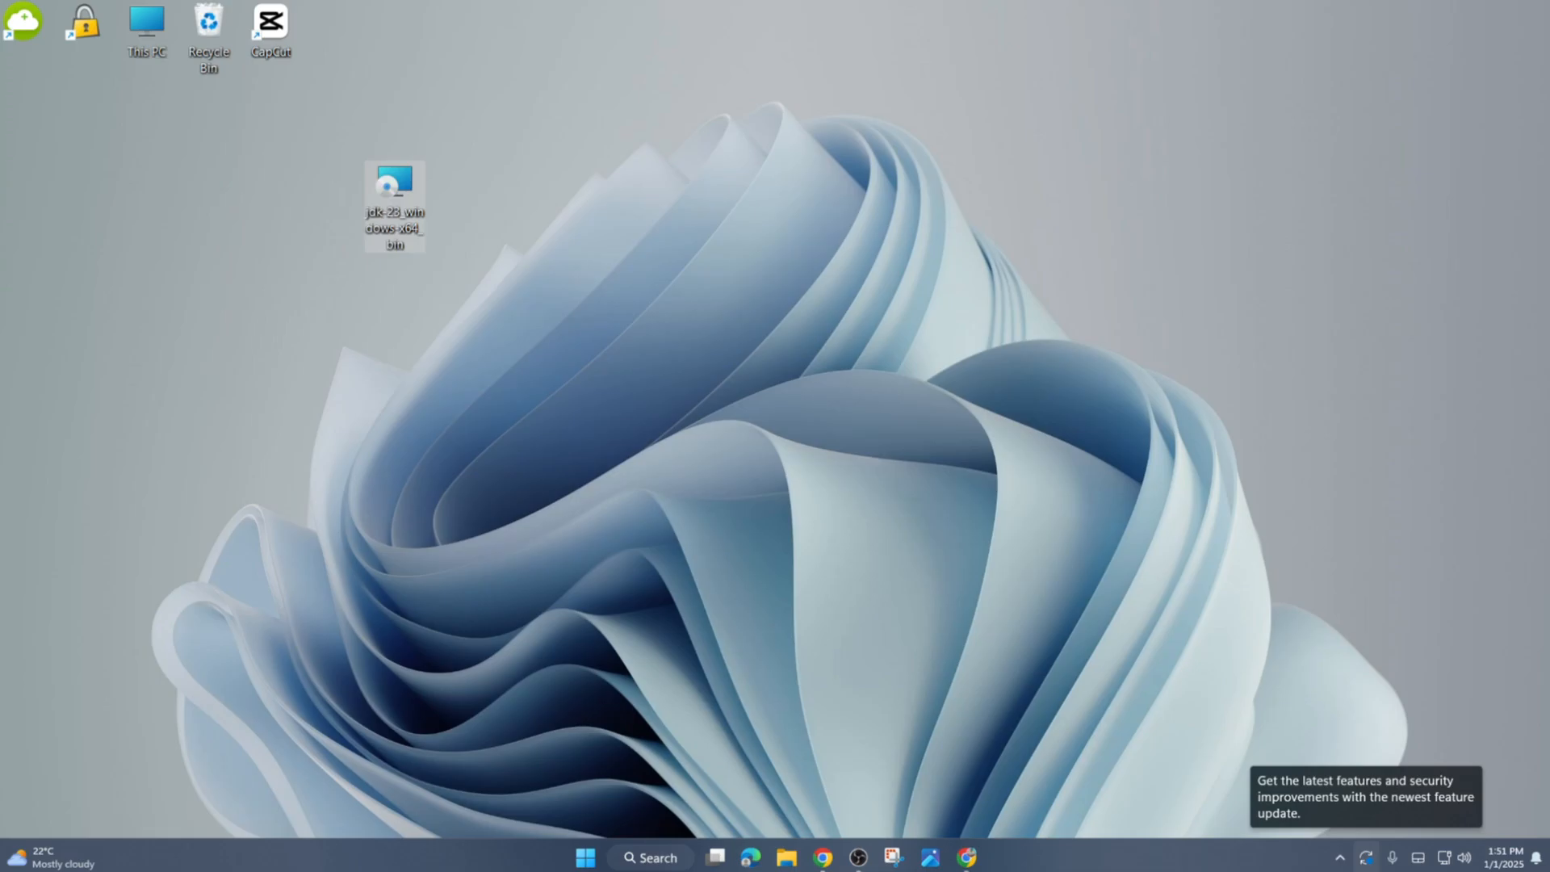
Step: Open the installed JDK's bin folder at C:\Program Files\Java\jdk-23\bin in File Explorer
key("super+e")
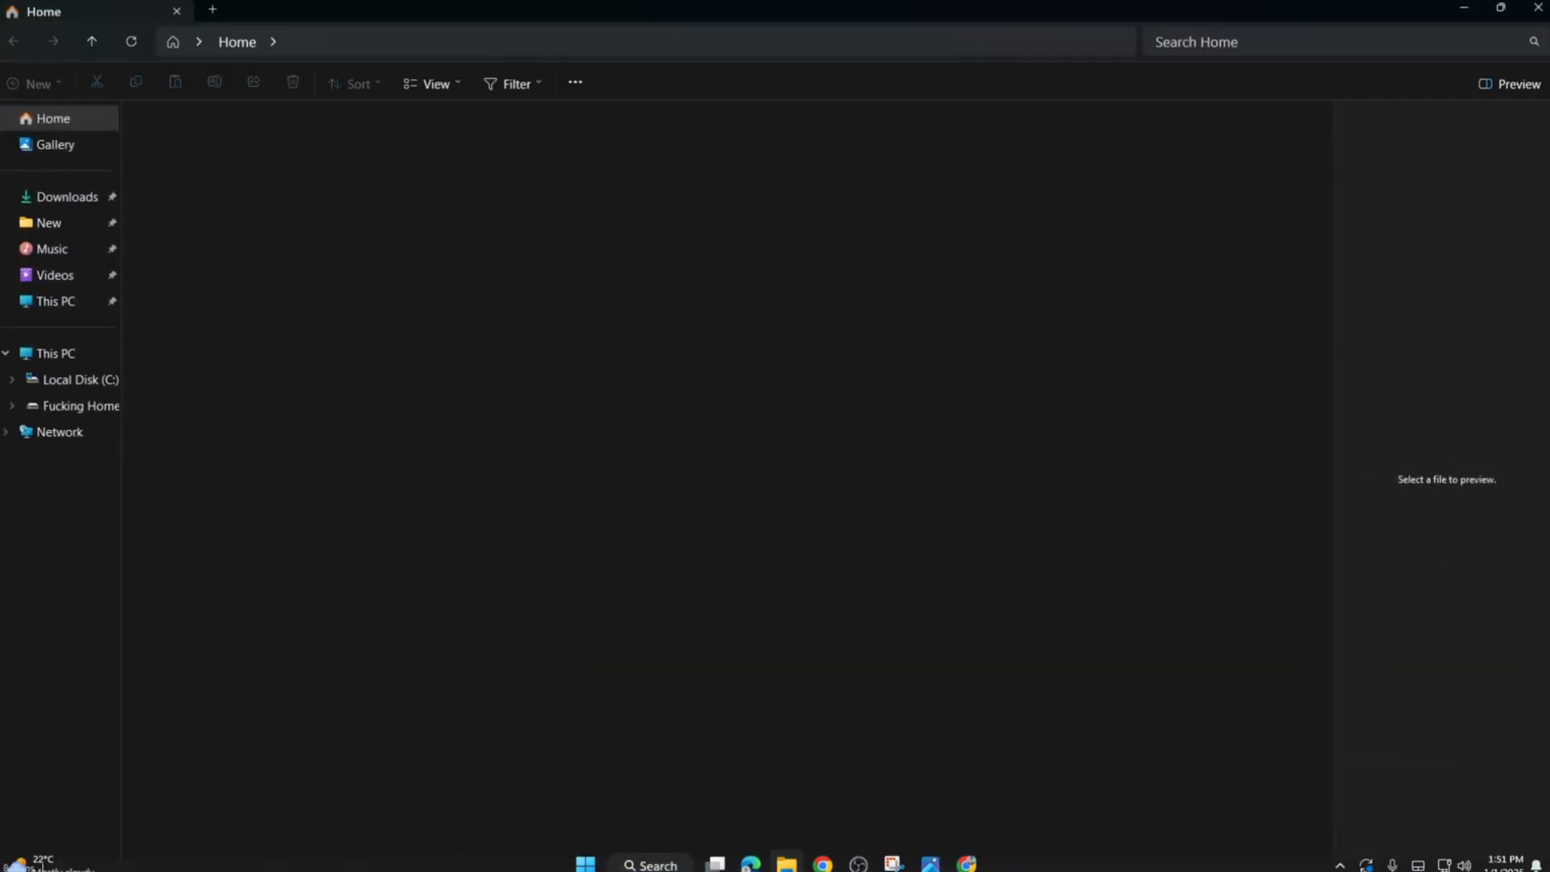
left_click(1536, 8)
double_click(134, 28)
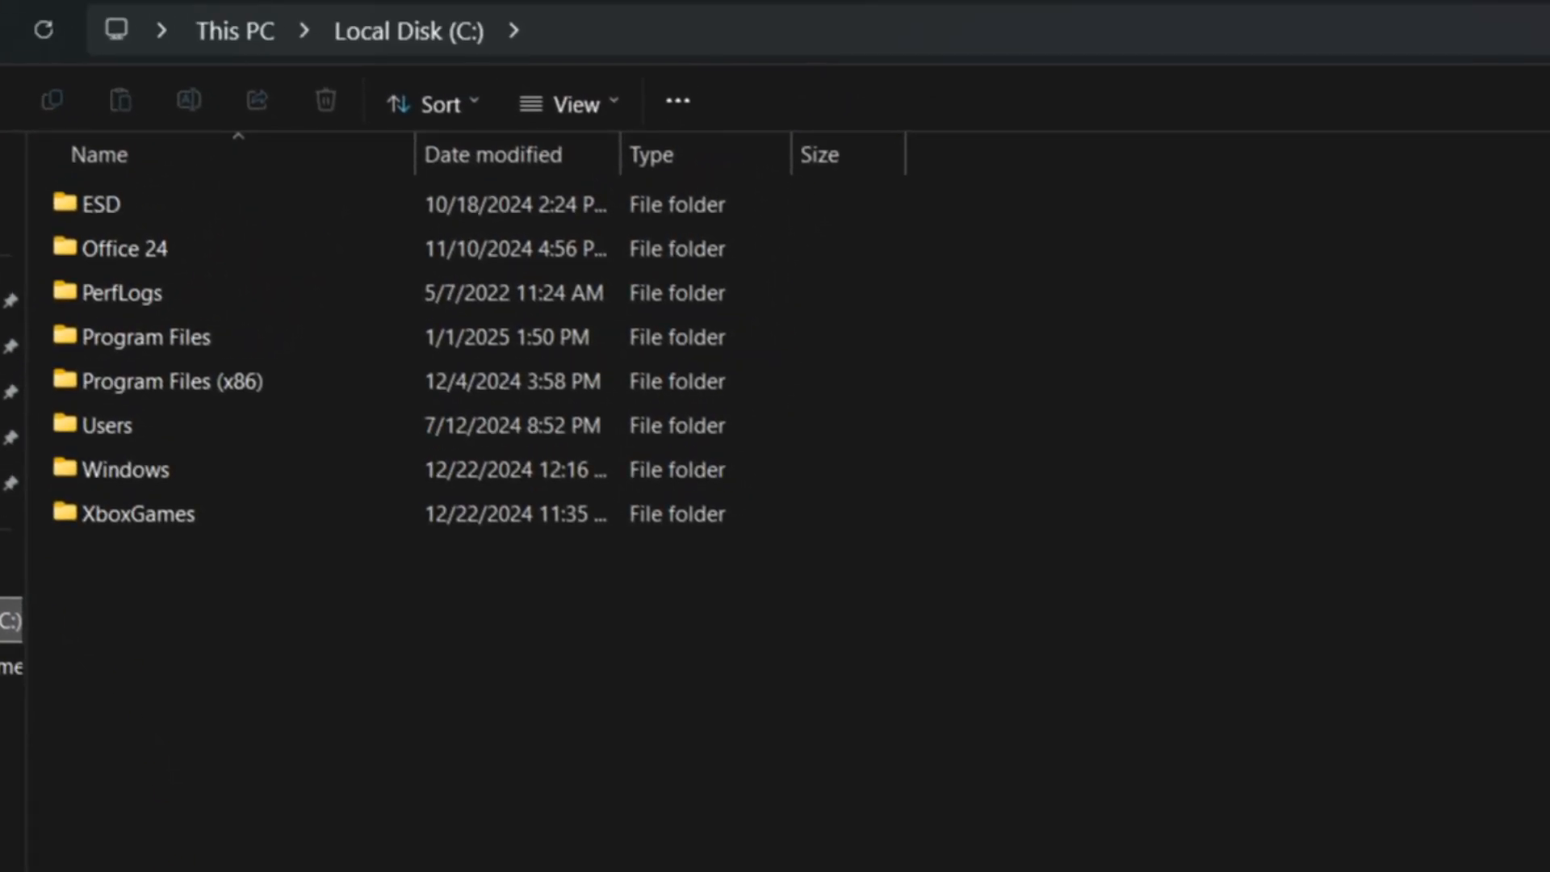
double_click(180, 335)
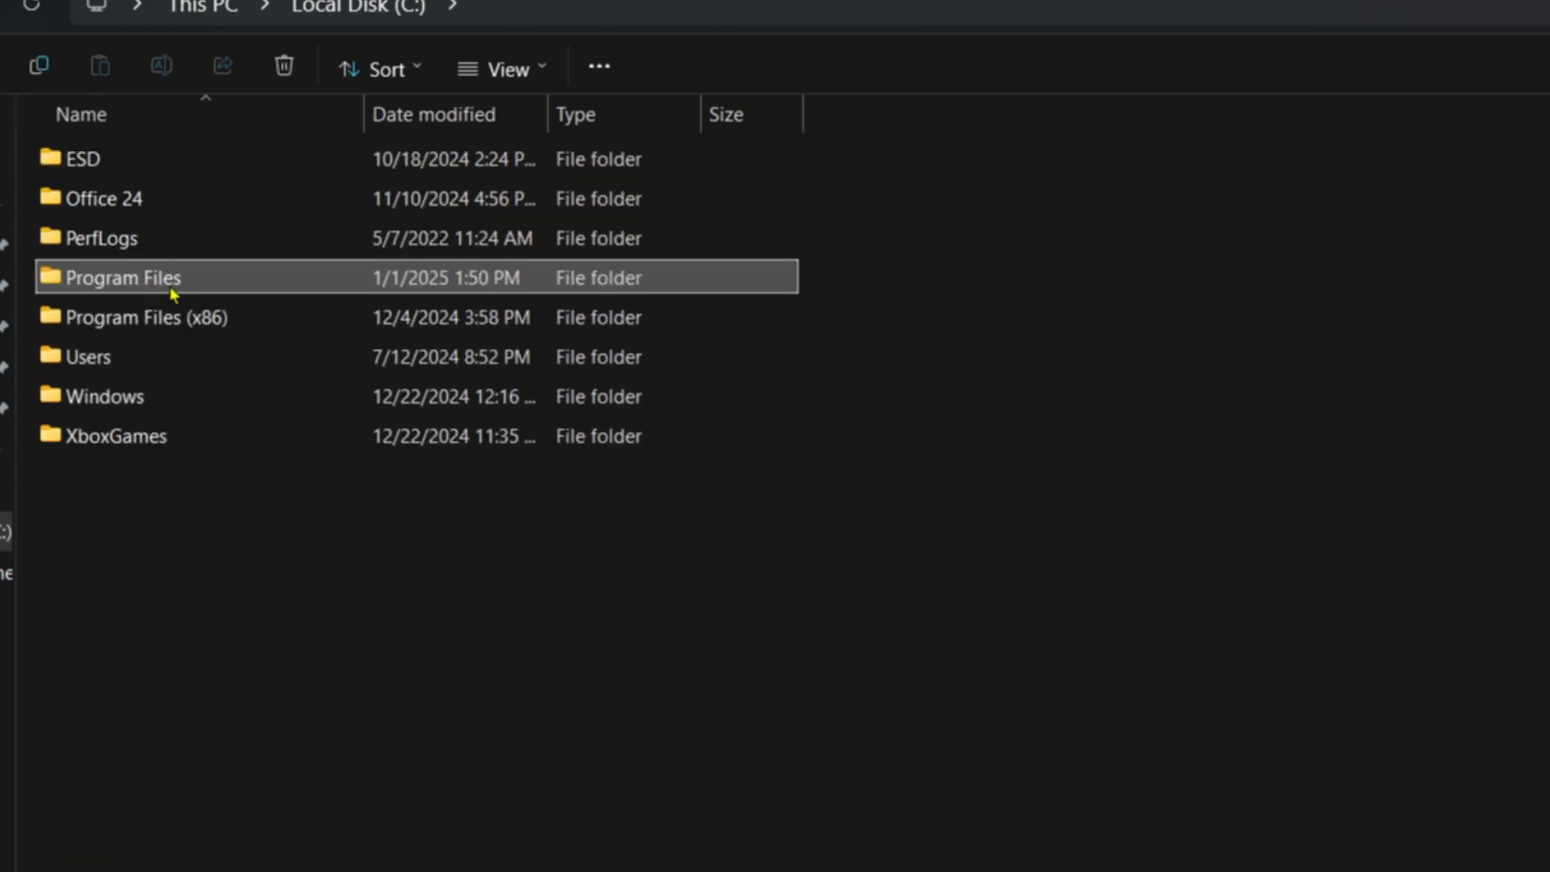
double_click(170, 292)
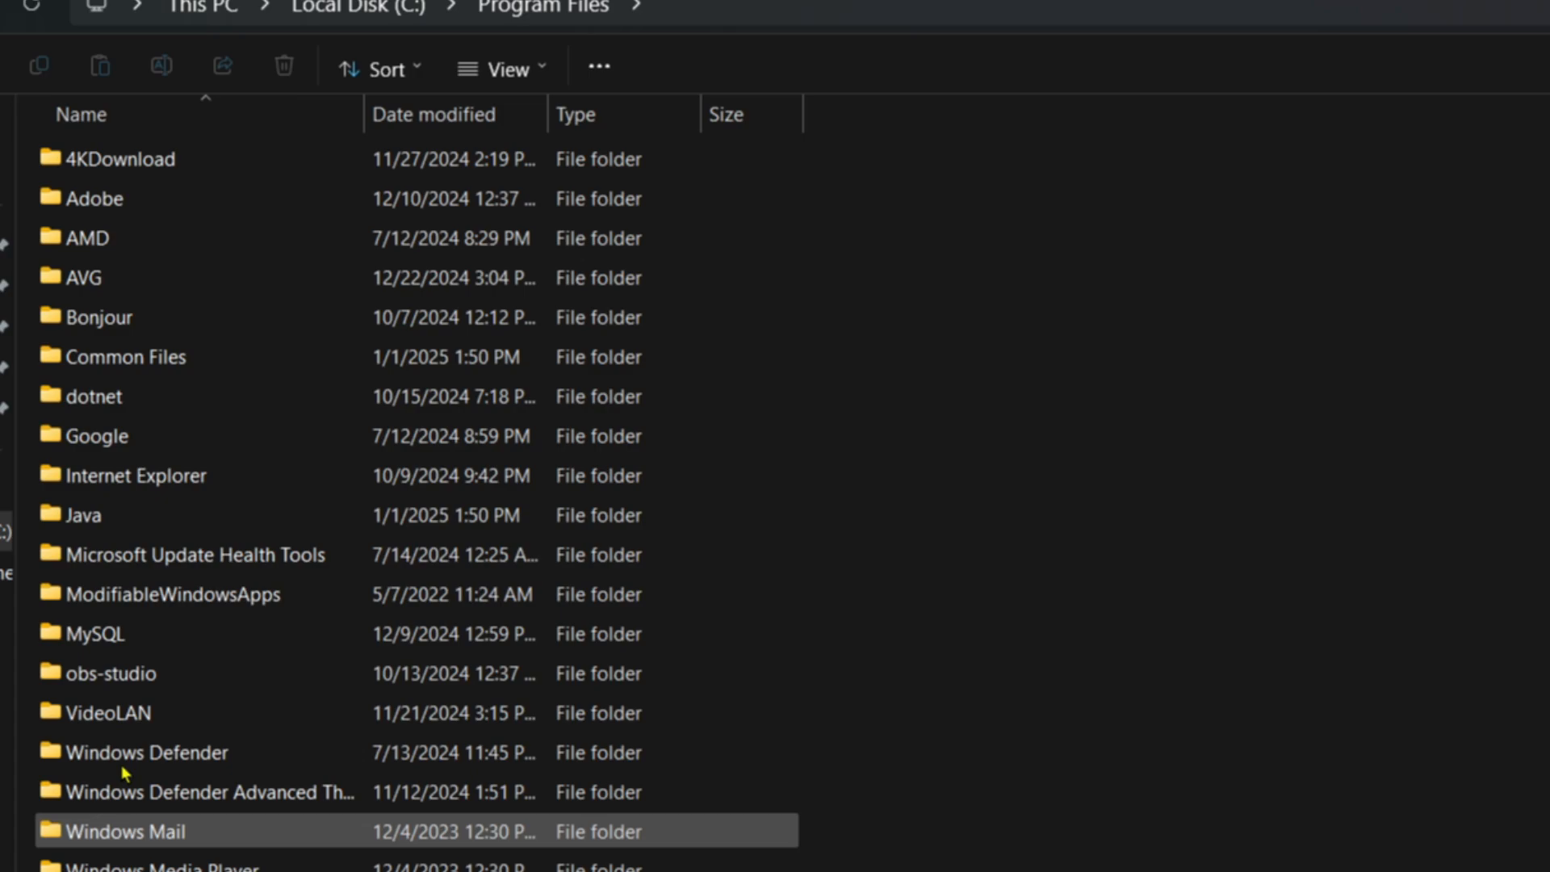
left_click(73, 518)
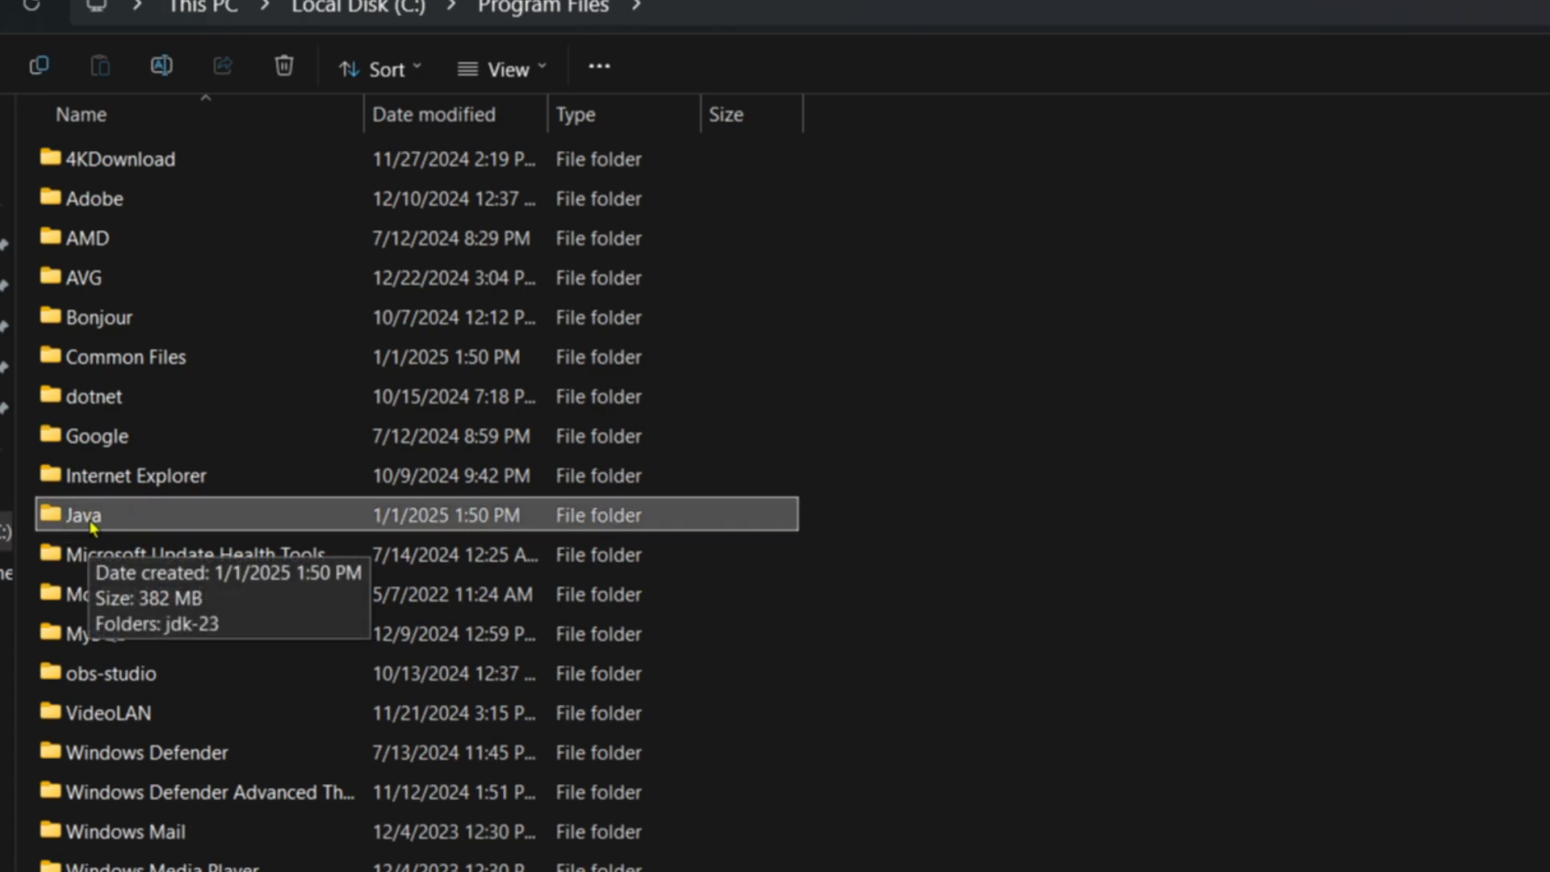
double_click(91, 520)
left_click(100, 171)
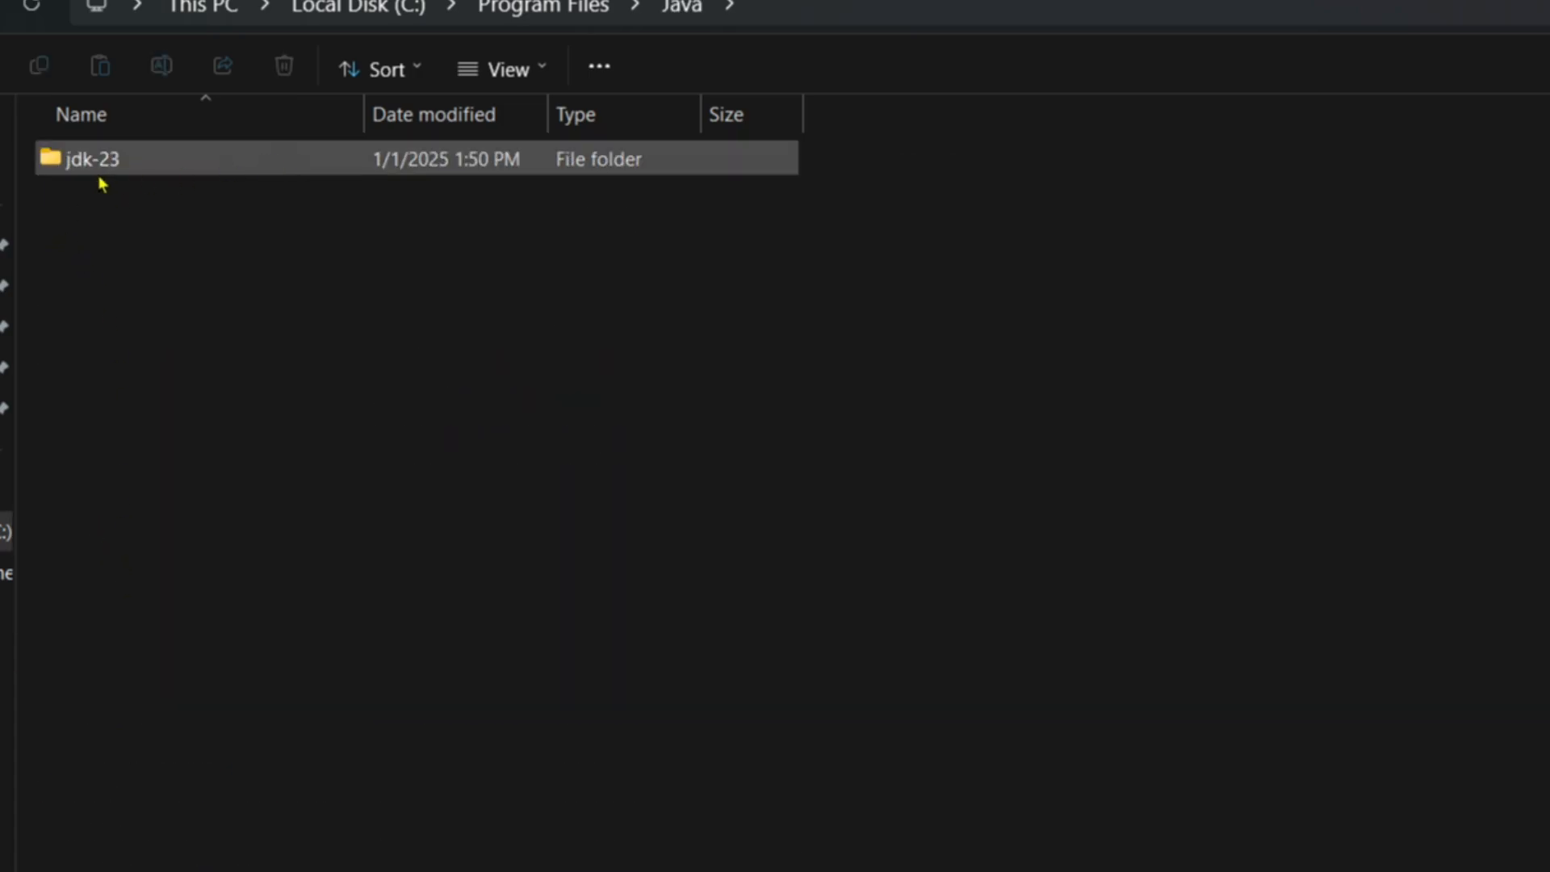
double_click(100, 169)
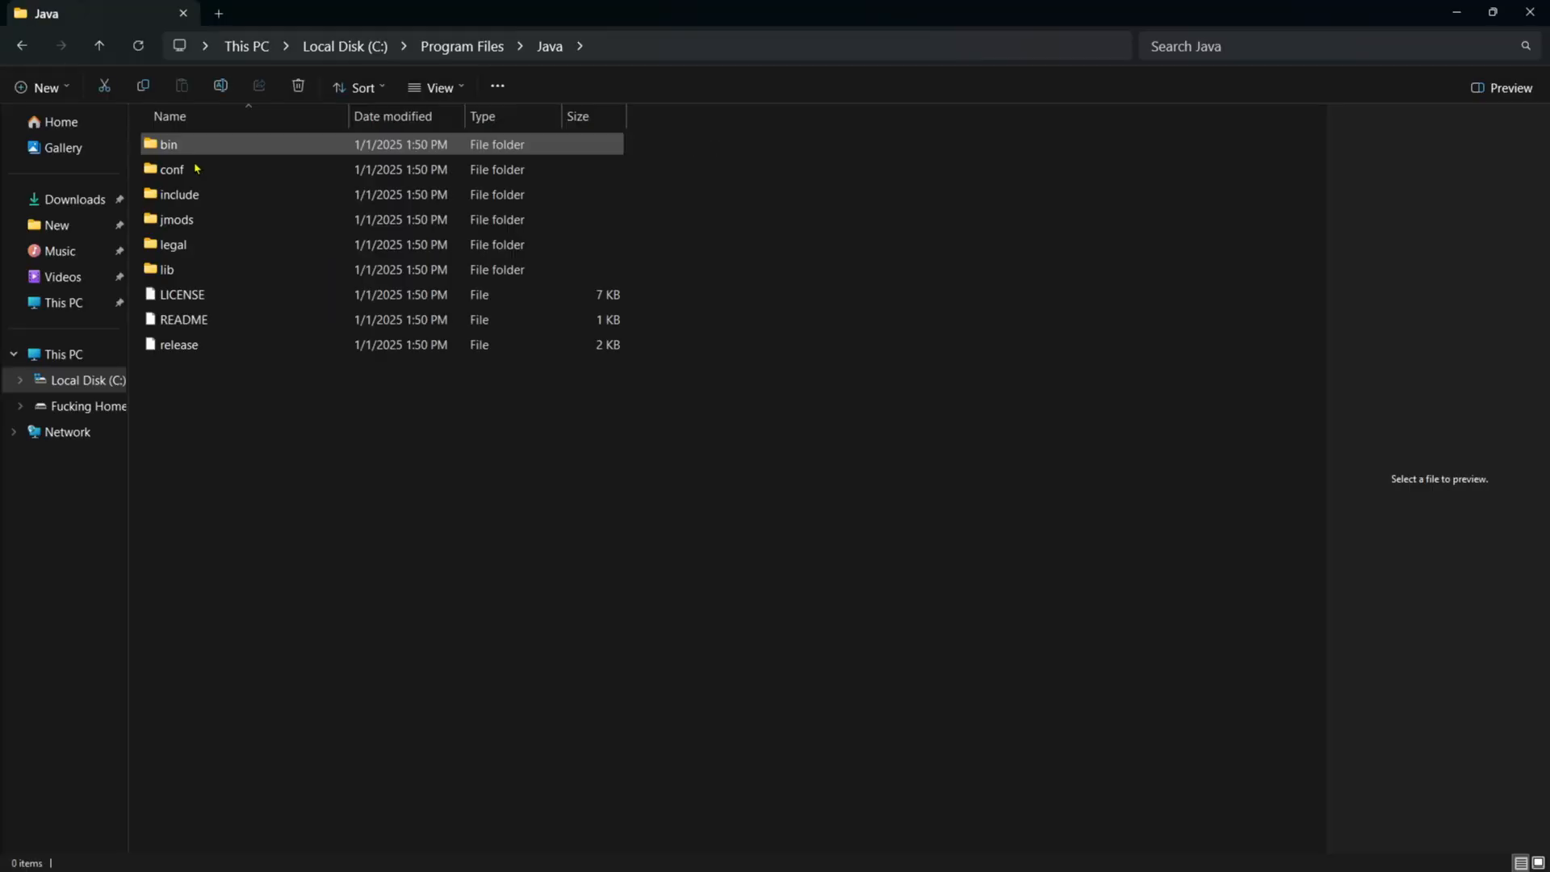
double_click(238, 148)
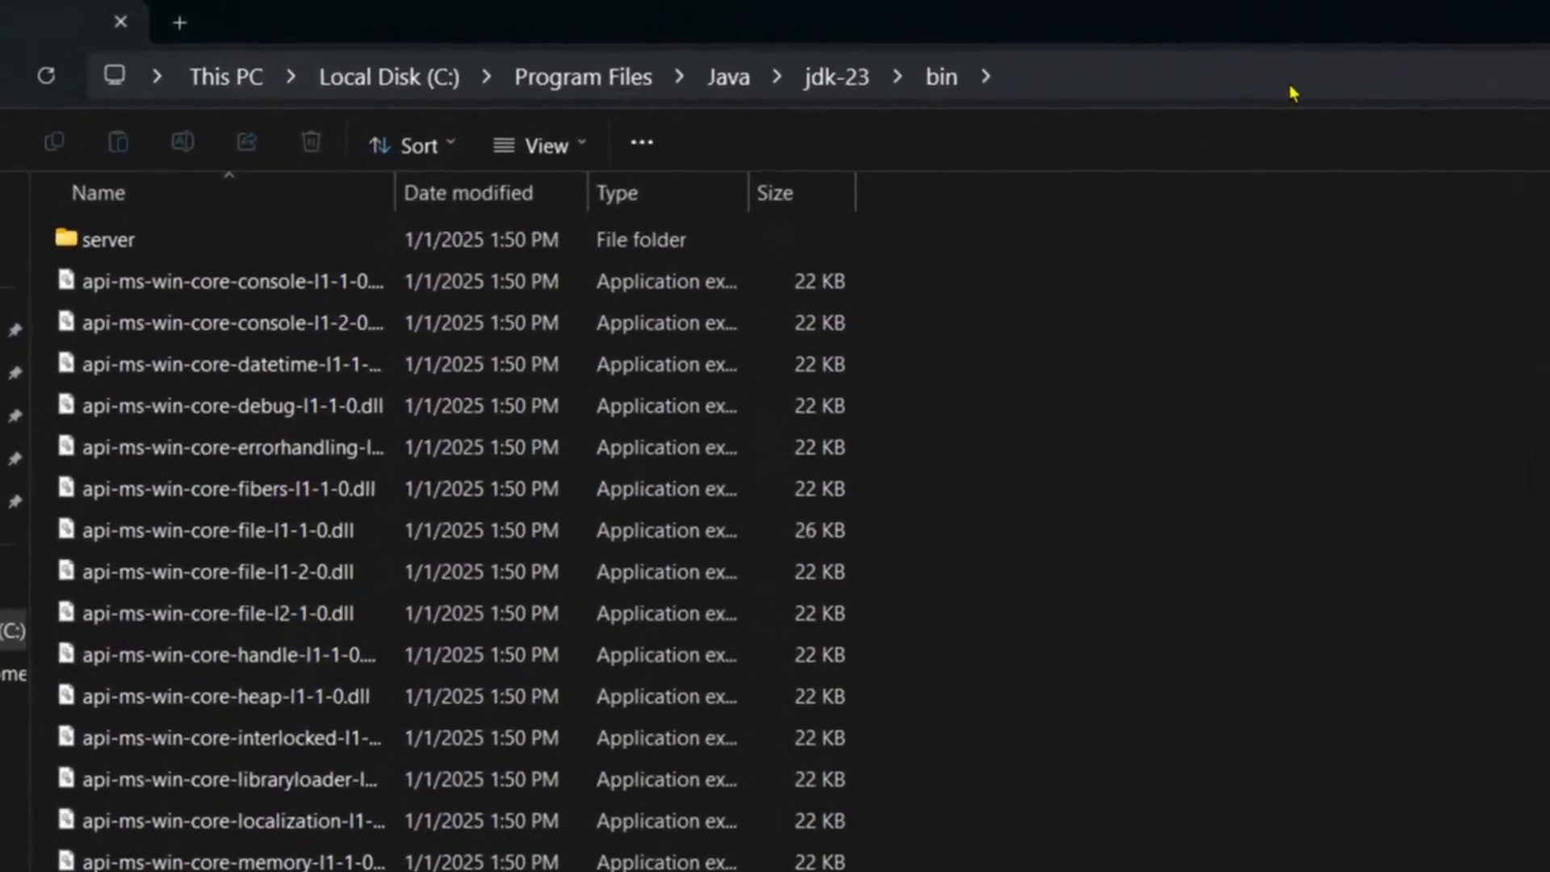
Step: Copy the full path of the JDK's bin folder, C:\Program Files\Java\jdk-23\bin
left_click(1292, 93)
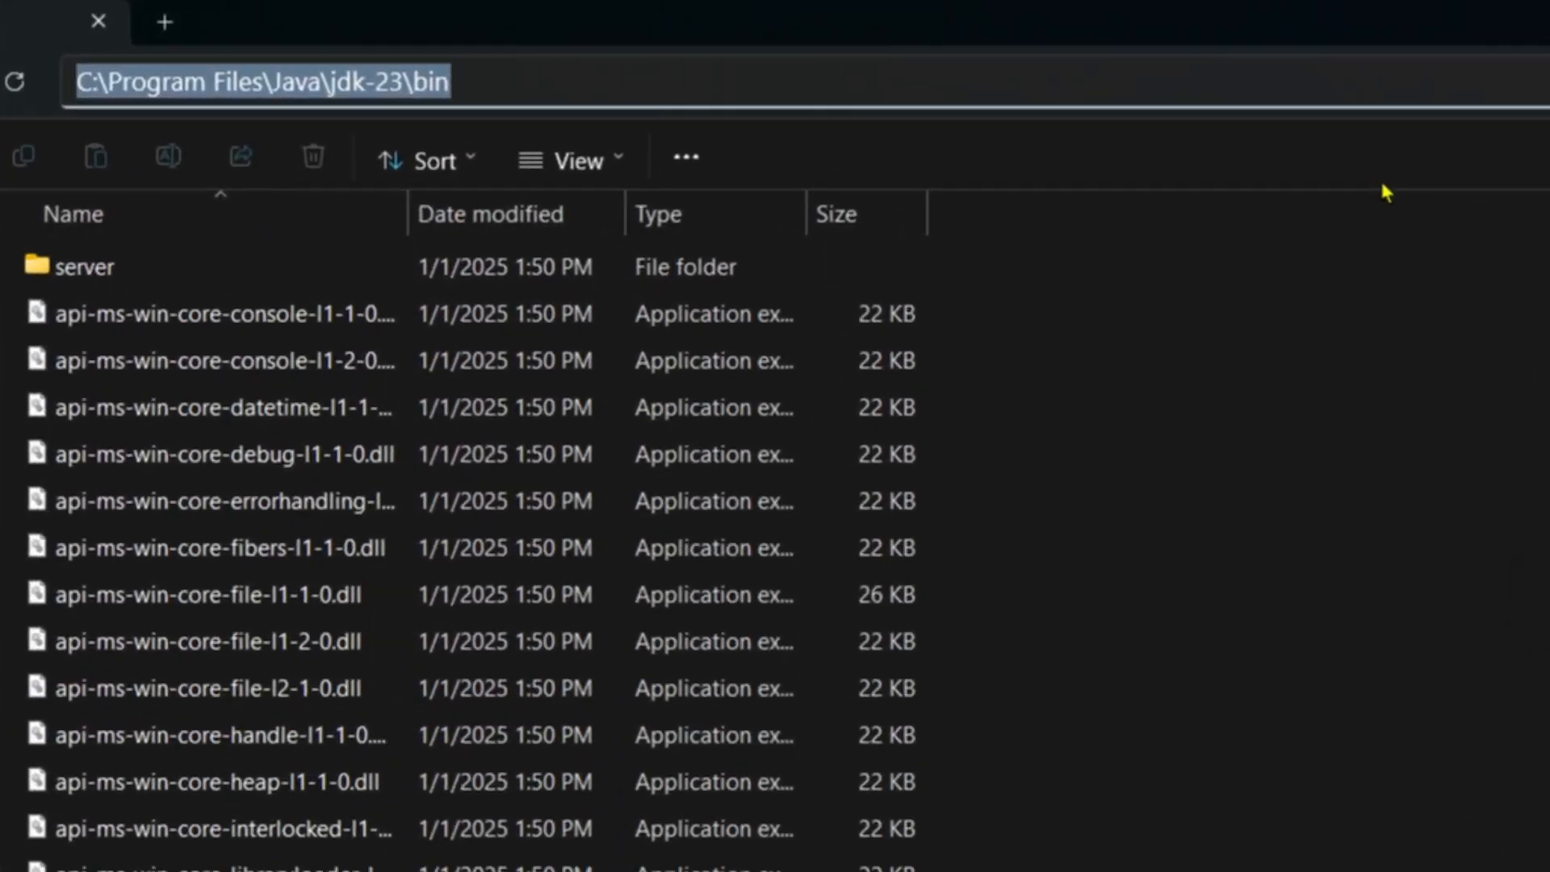
right_click(352, 91)
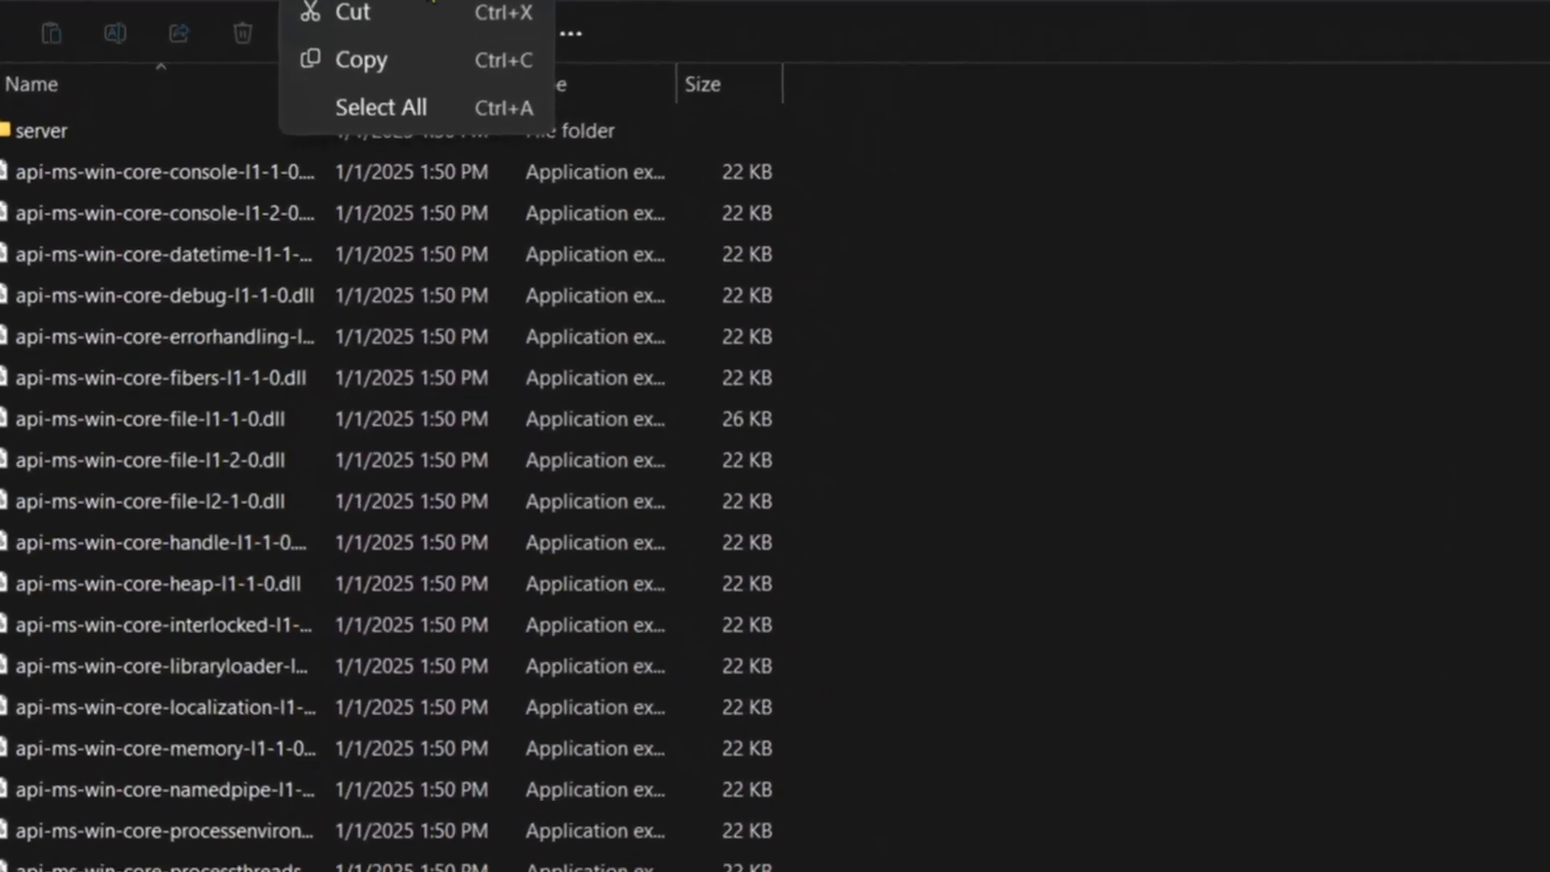
left_click(381, 91)
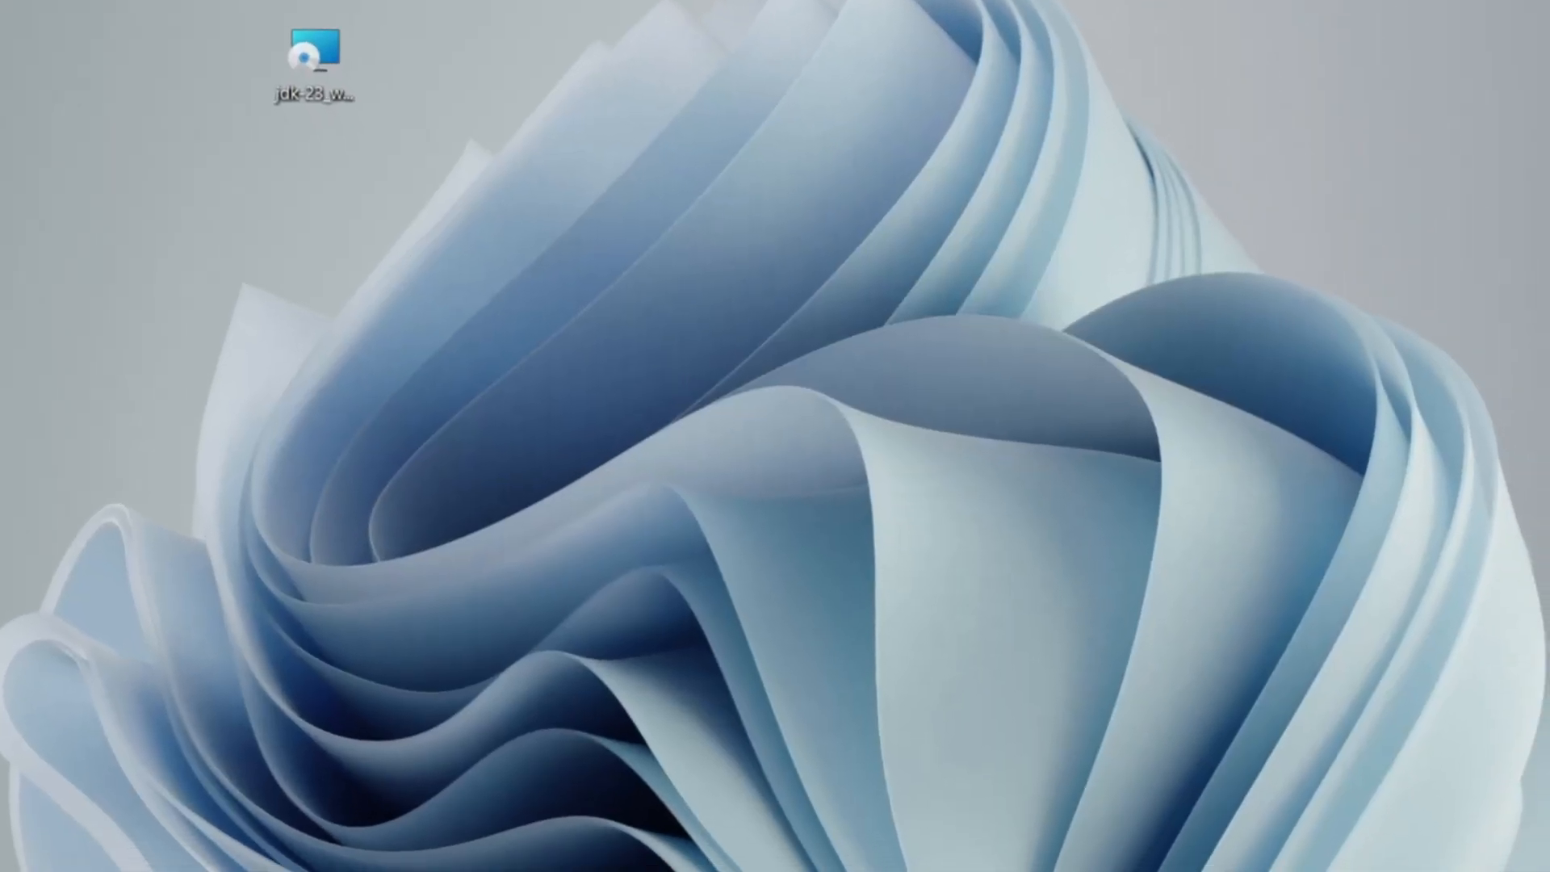
Step: Find the system environment variables settings by searching Windows for "env" and open the Environment Variables dialog
key("super+s")
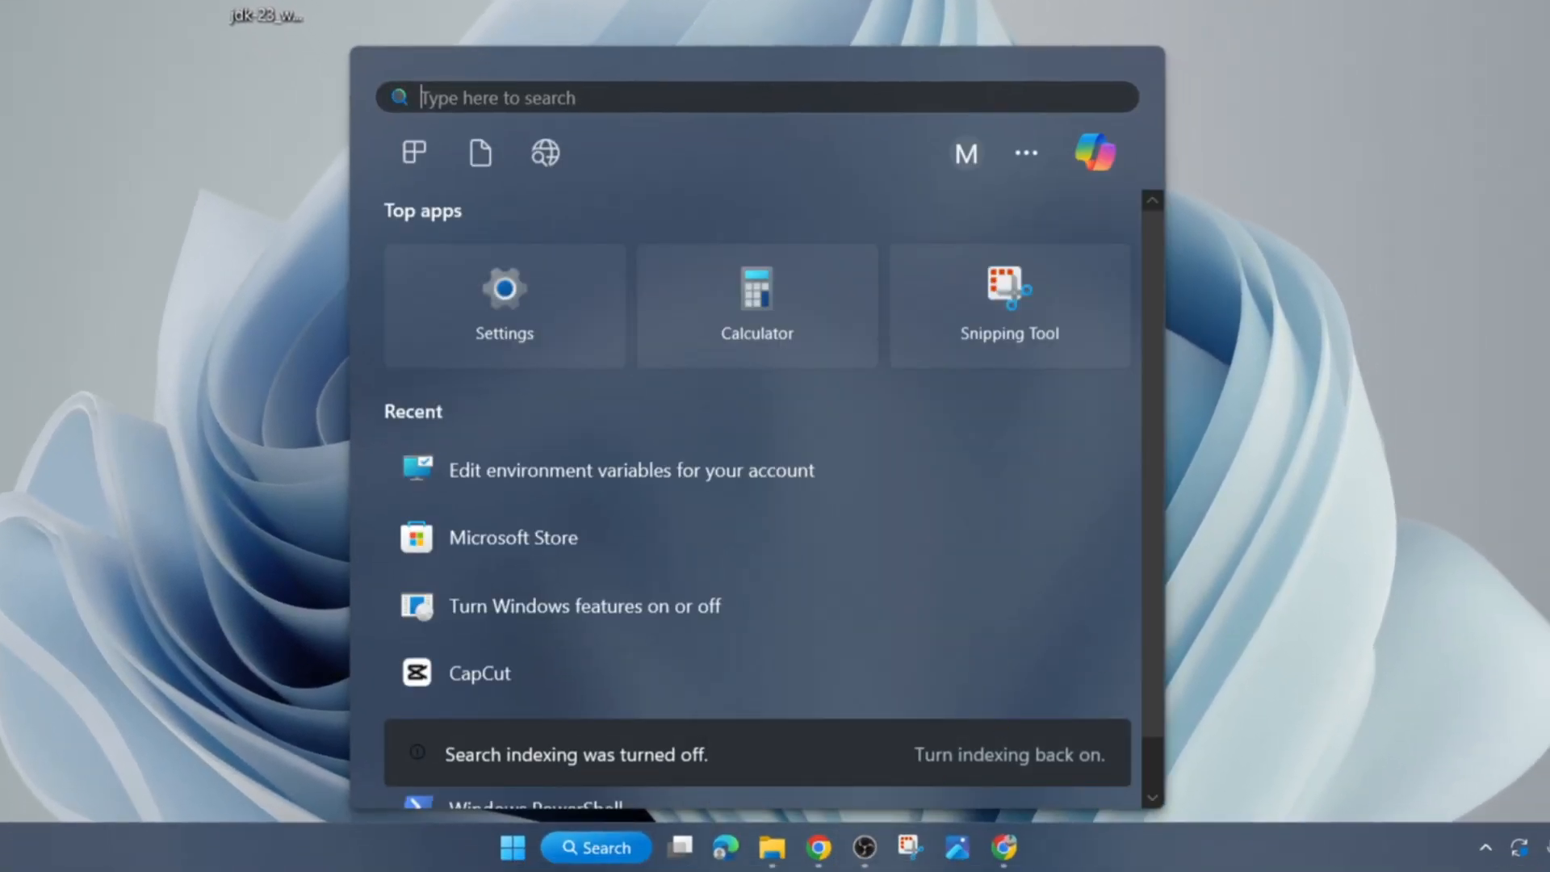
type("env")
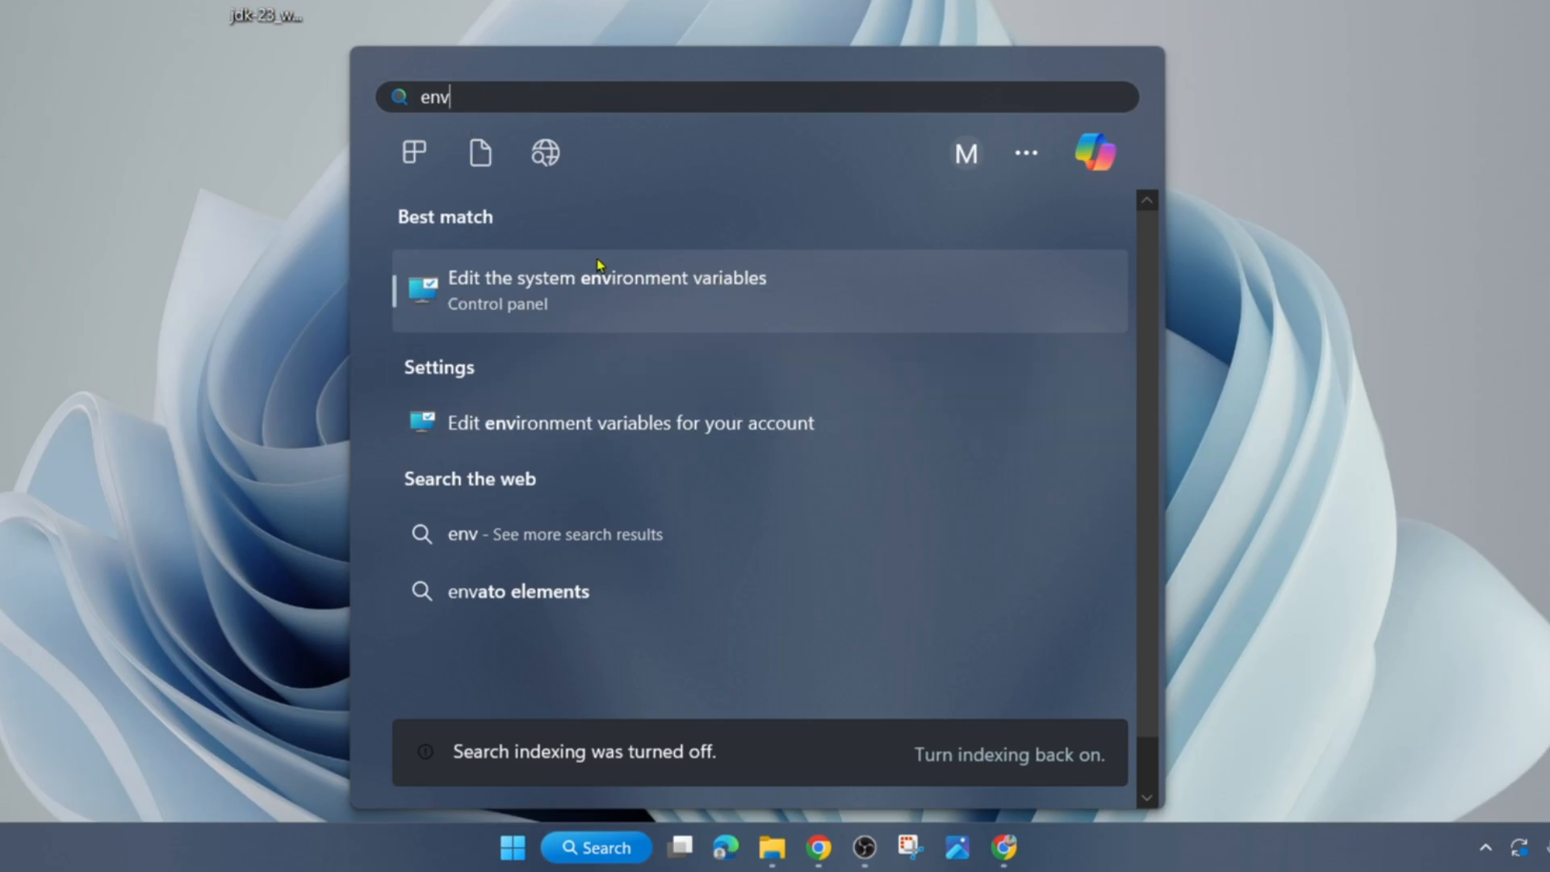
left_click(605, 294)
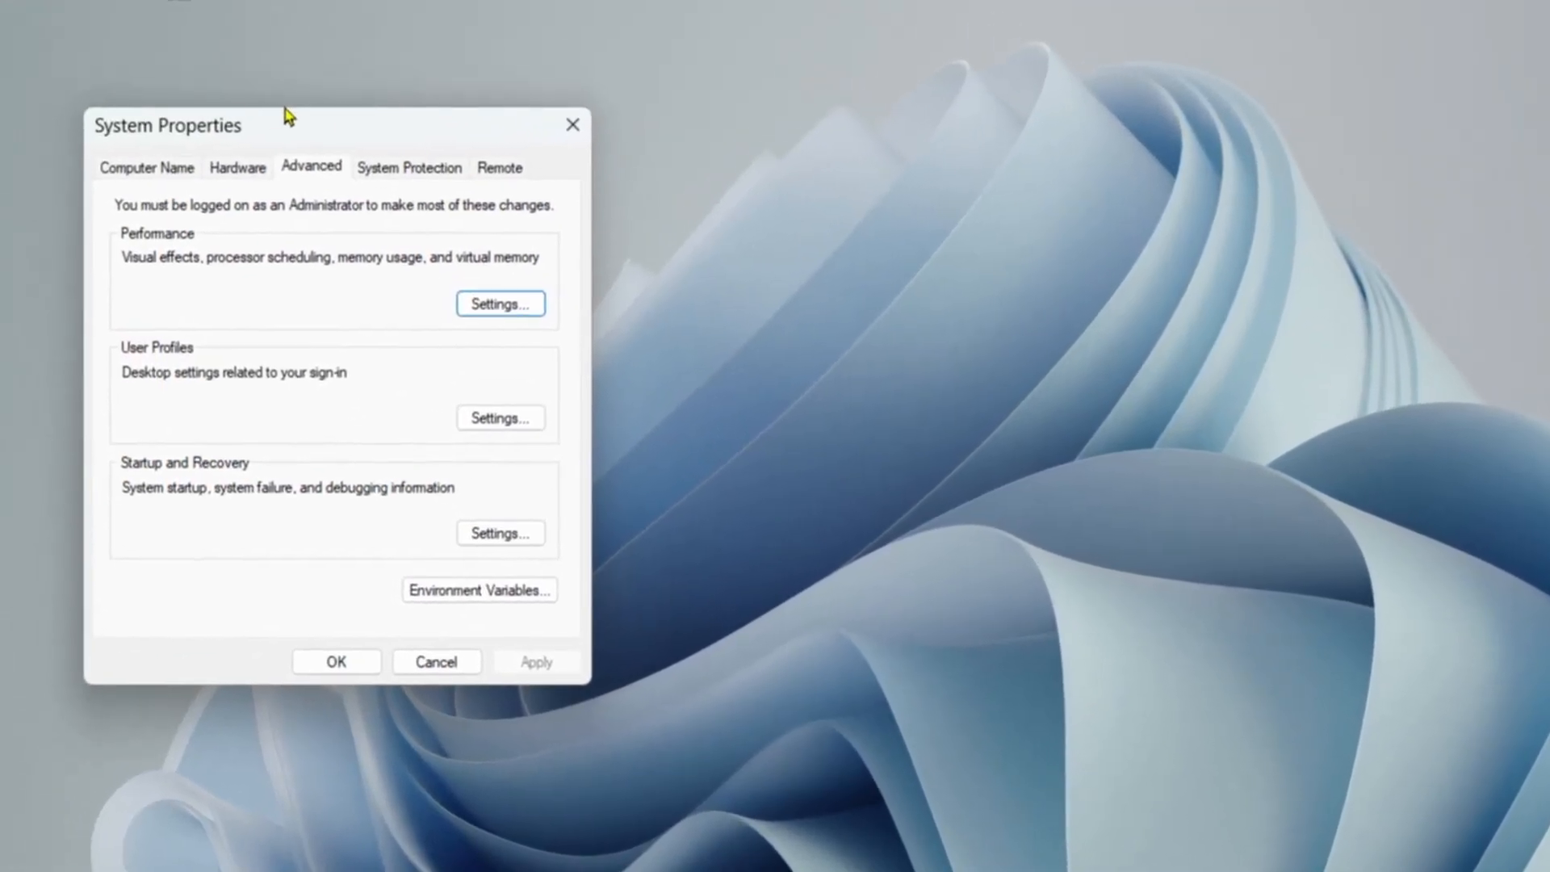
left_click_drag(287, 113, 824, 172)
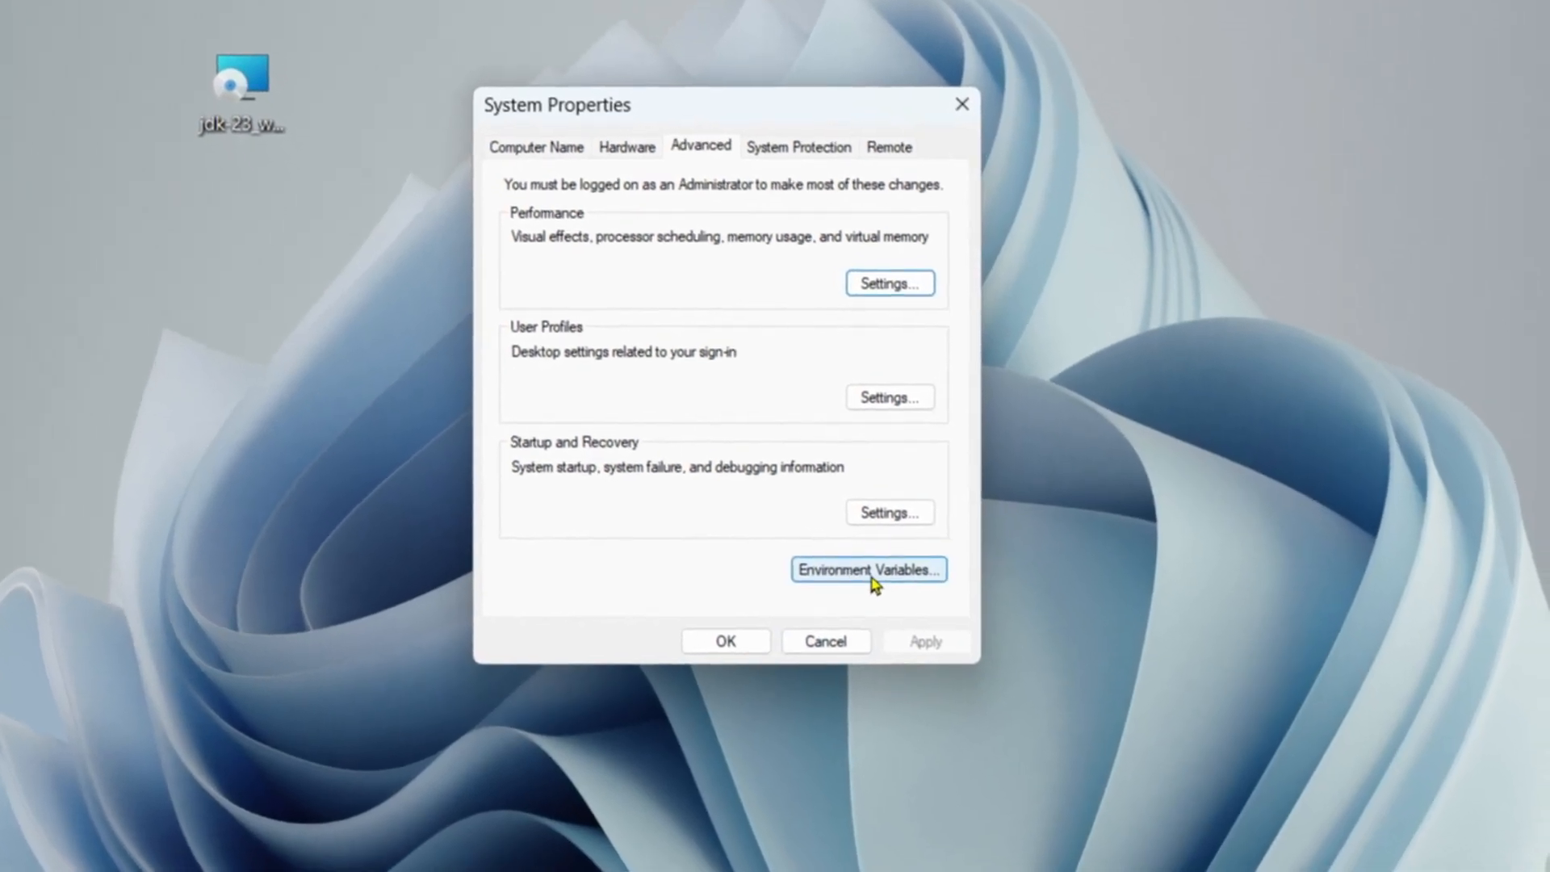
left_click(894, 587)
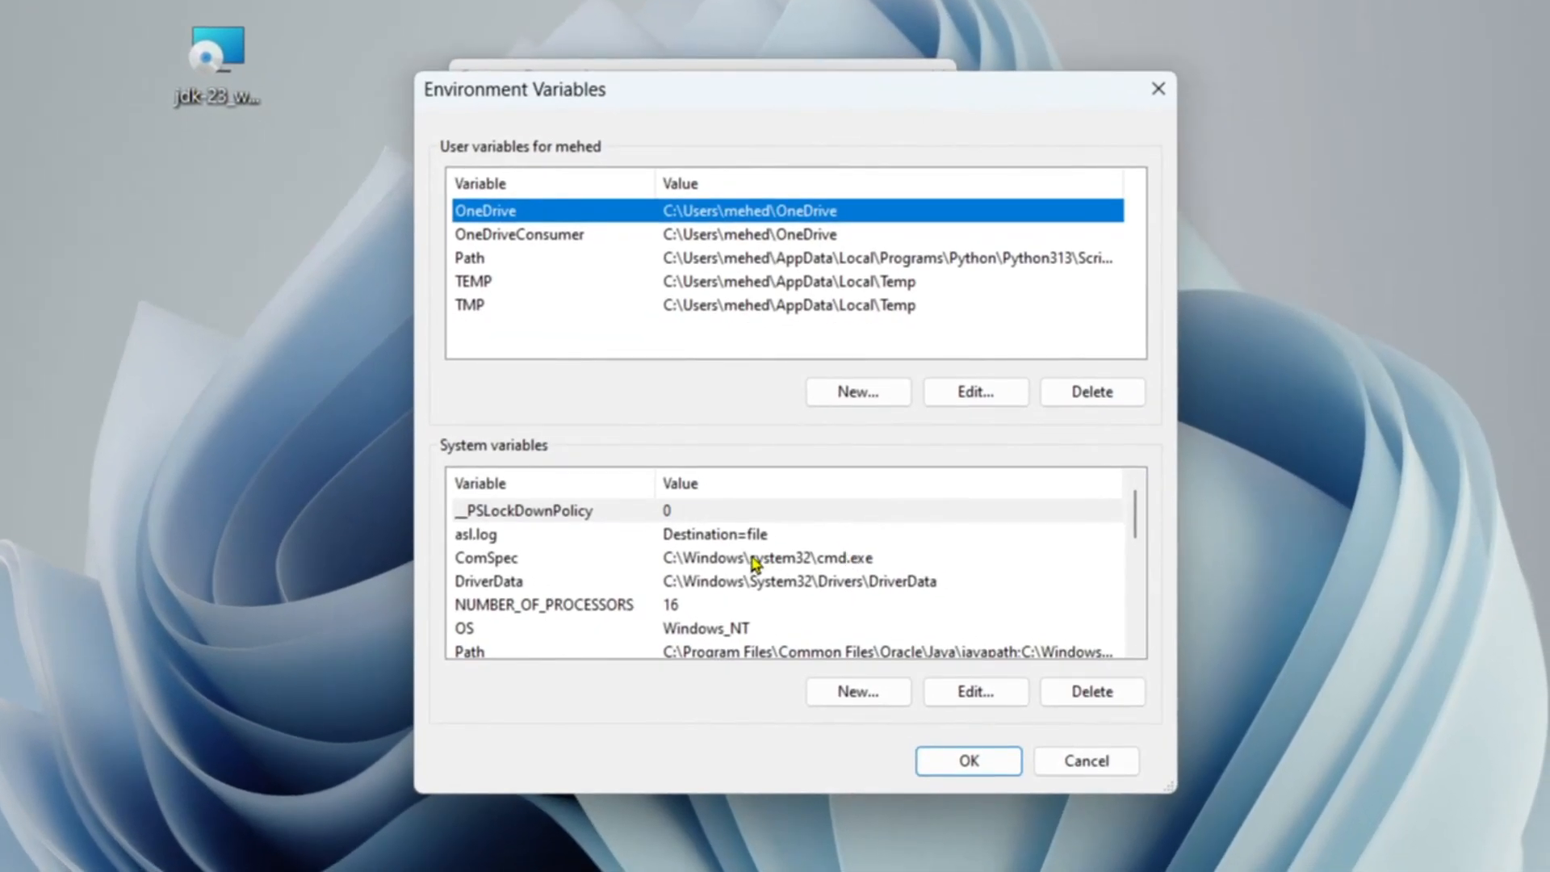
Step: Add the copied JDK bin folder path, C:\Program Files\Java\jdk-23\bin, as a new entry in the system Path variable
scroll(754, 562, "down", 3)
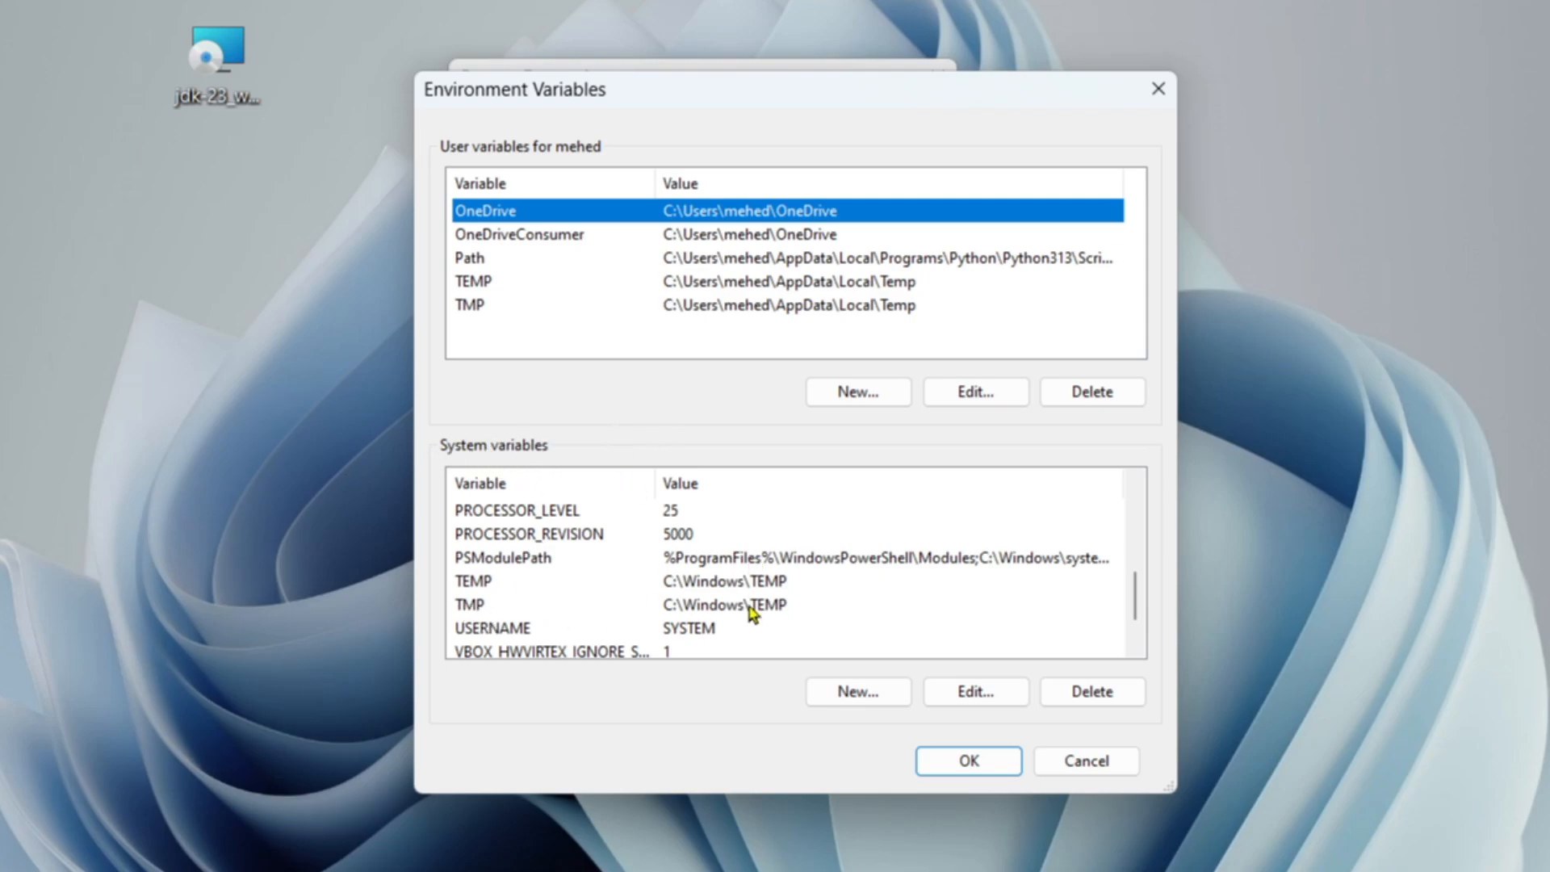
scroll(533, 618, "down", 1)
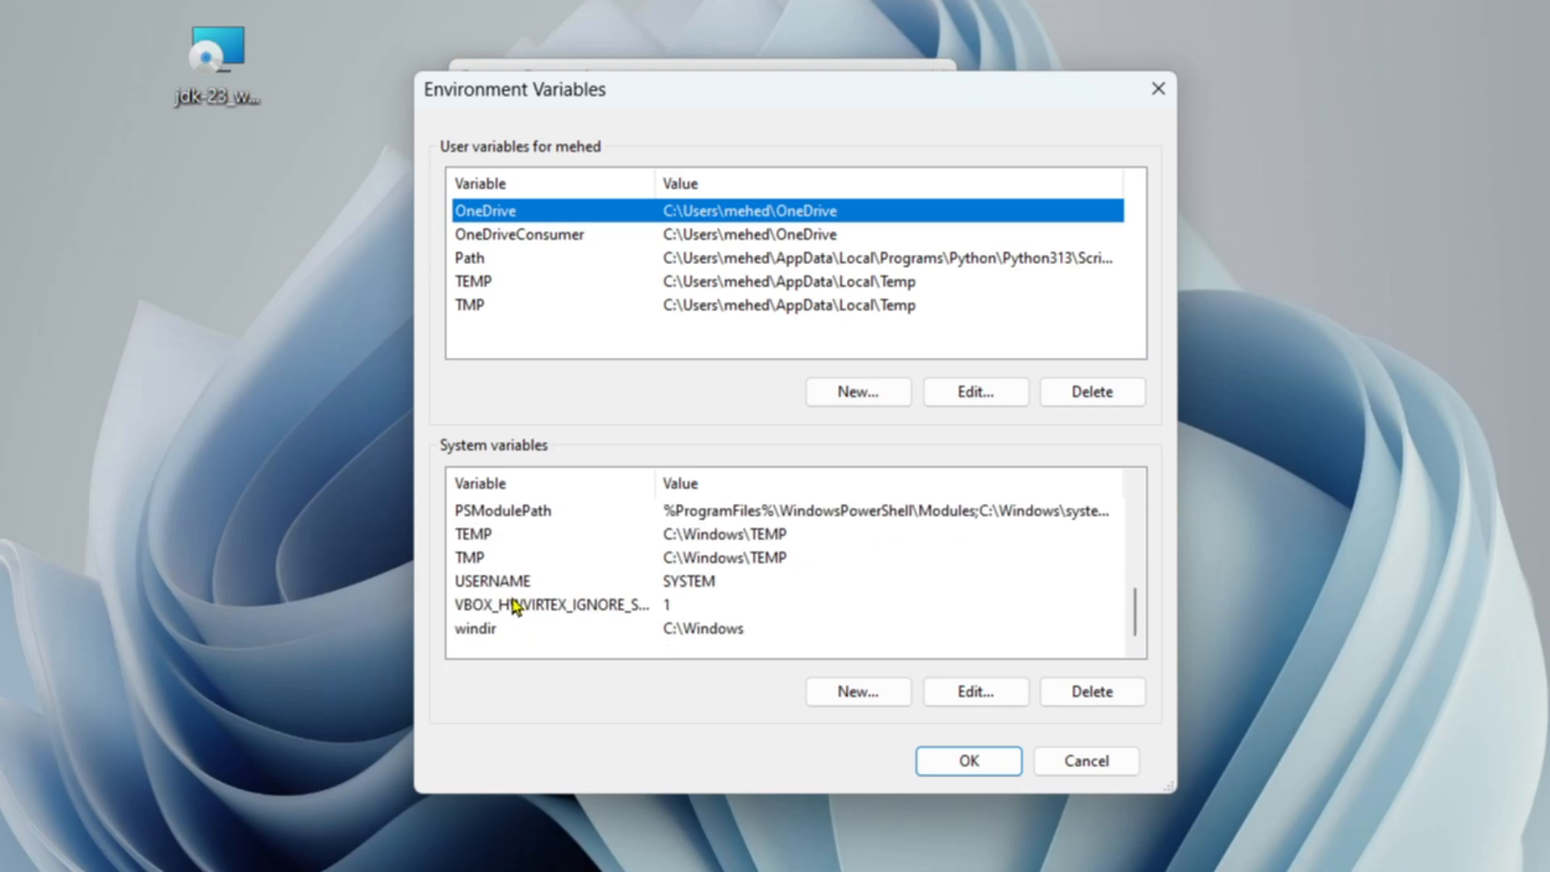
scroll(533, 607, "up", 3)
scroll(593, 601, "up", 1)
scroll(590, 602, "down", 2)
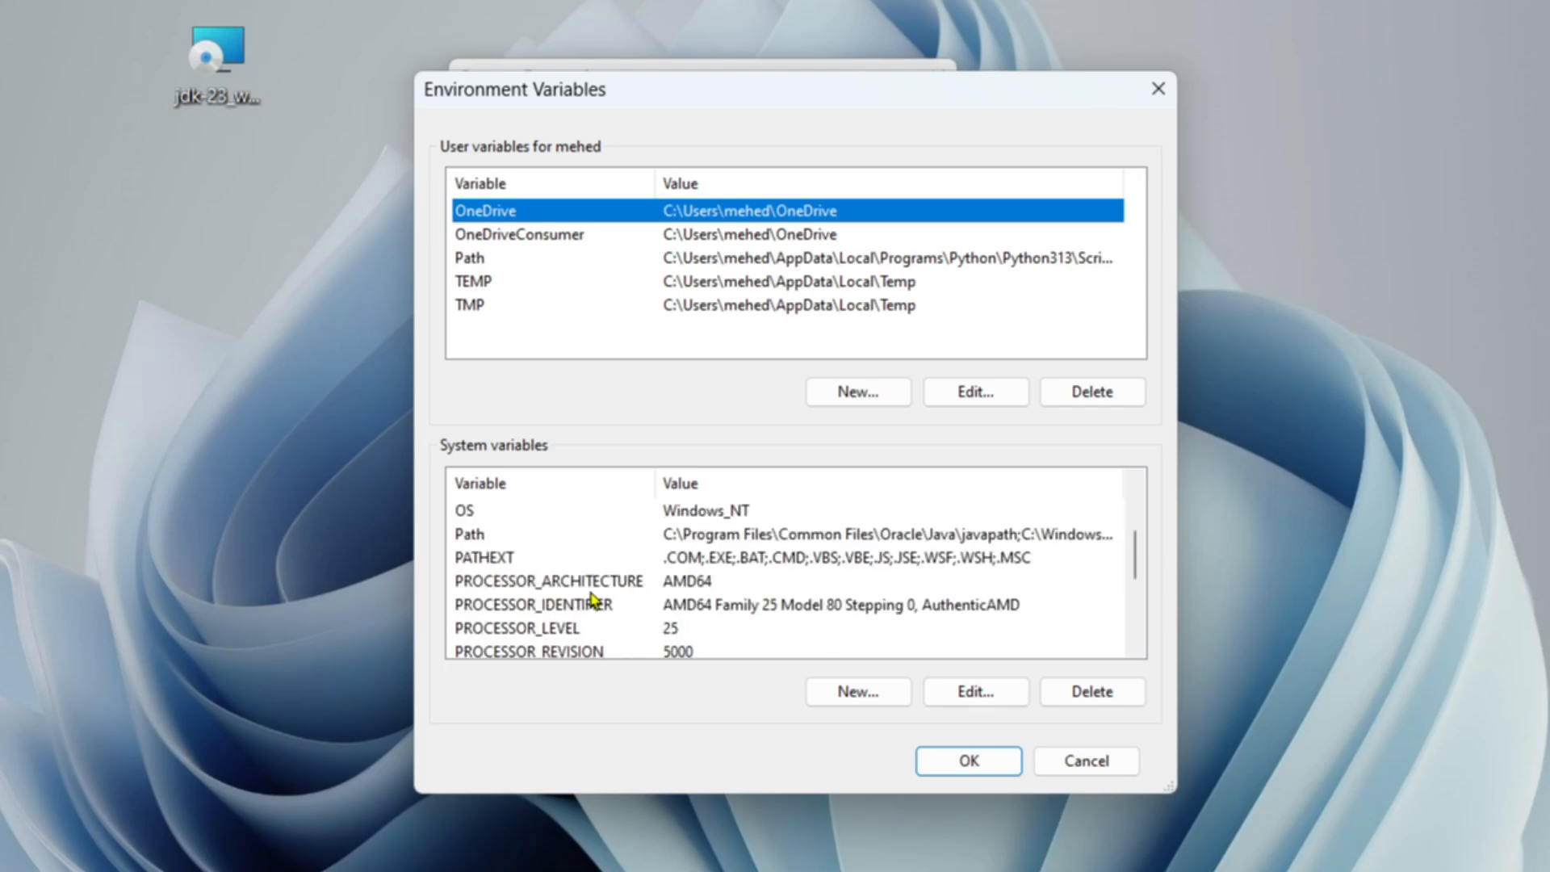
left_click(493, 534)
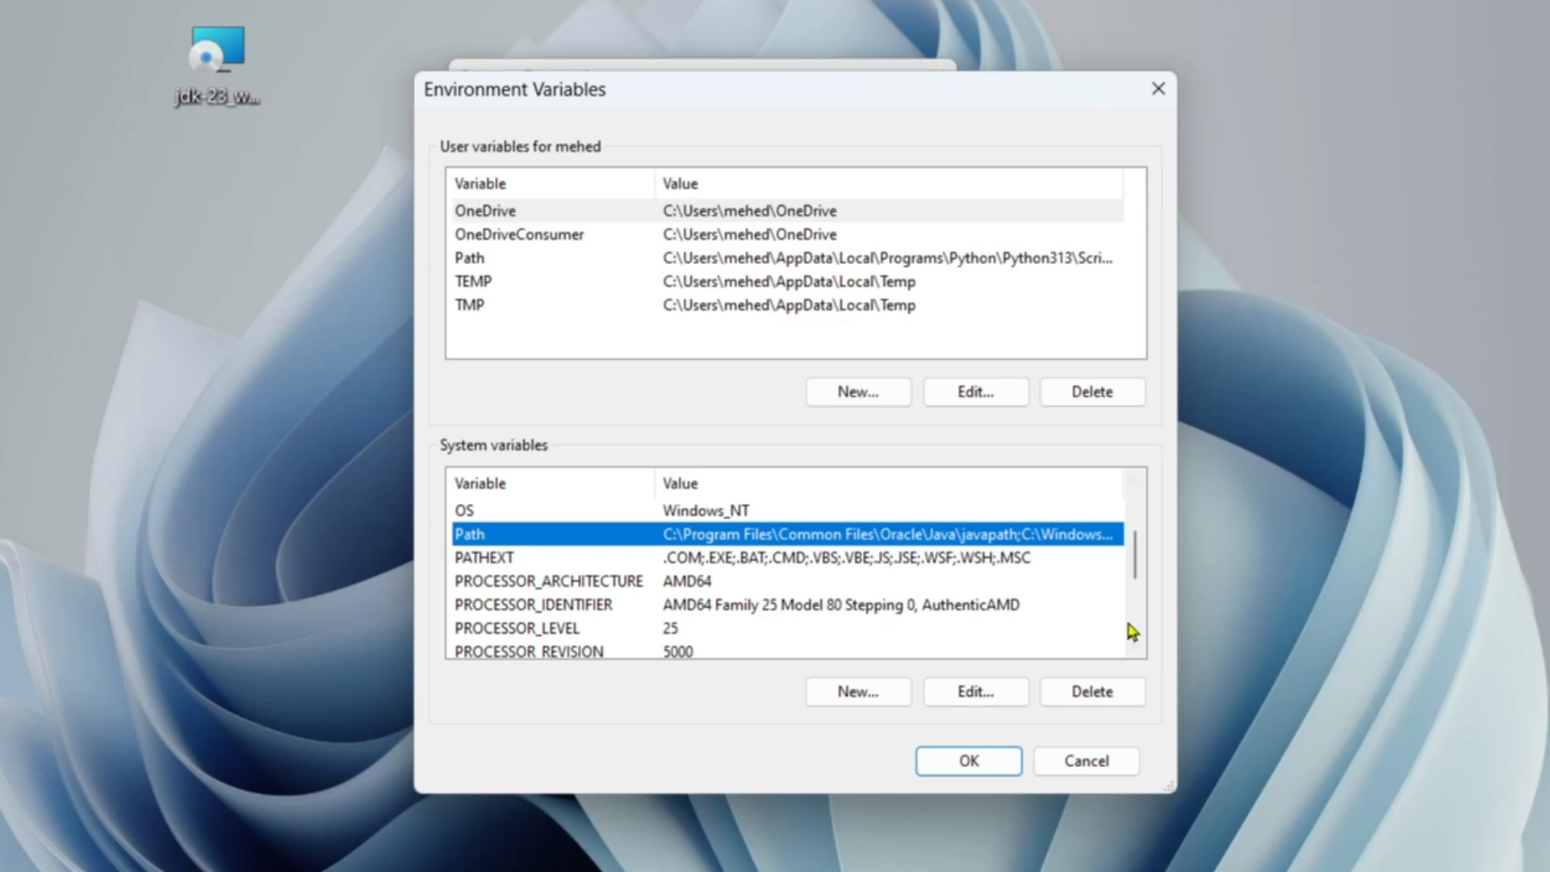
left_click(973, 692)
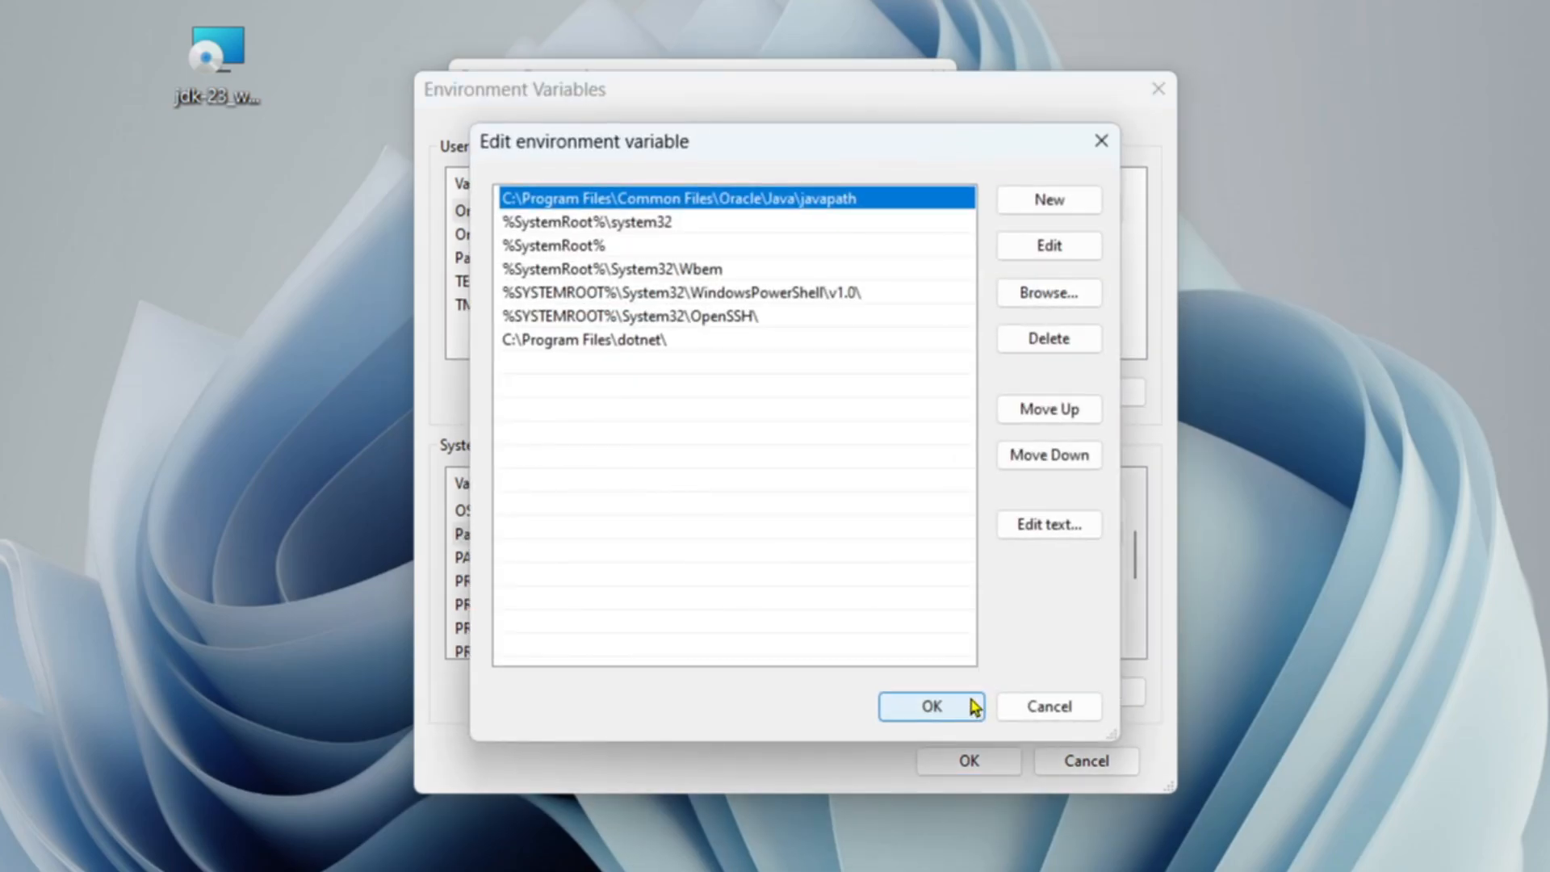
left_click(1065, 202)
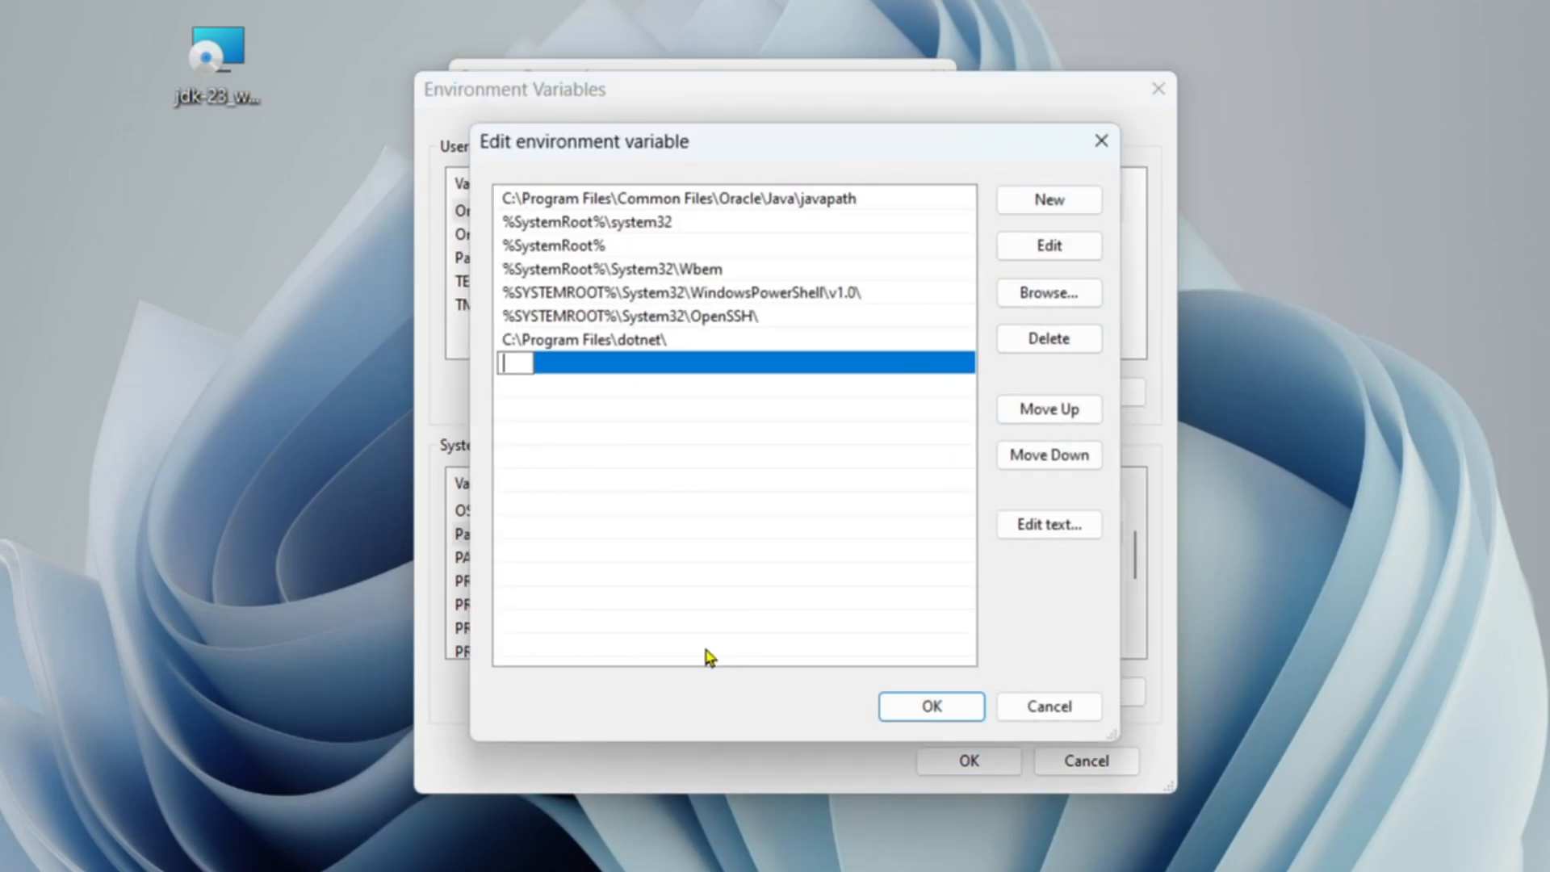
key("ctrl+v")
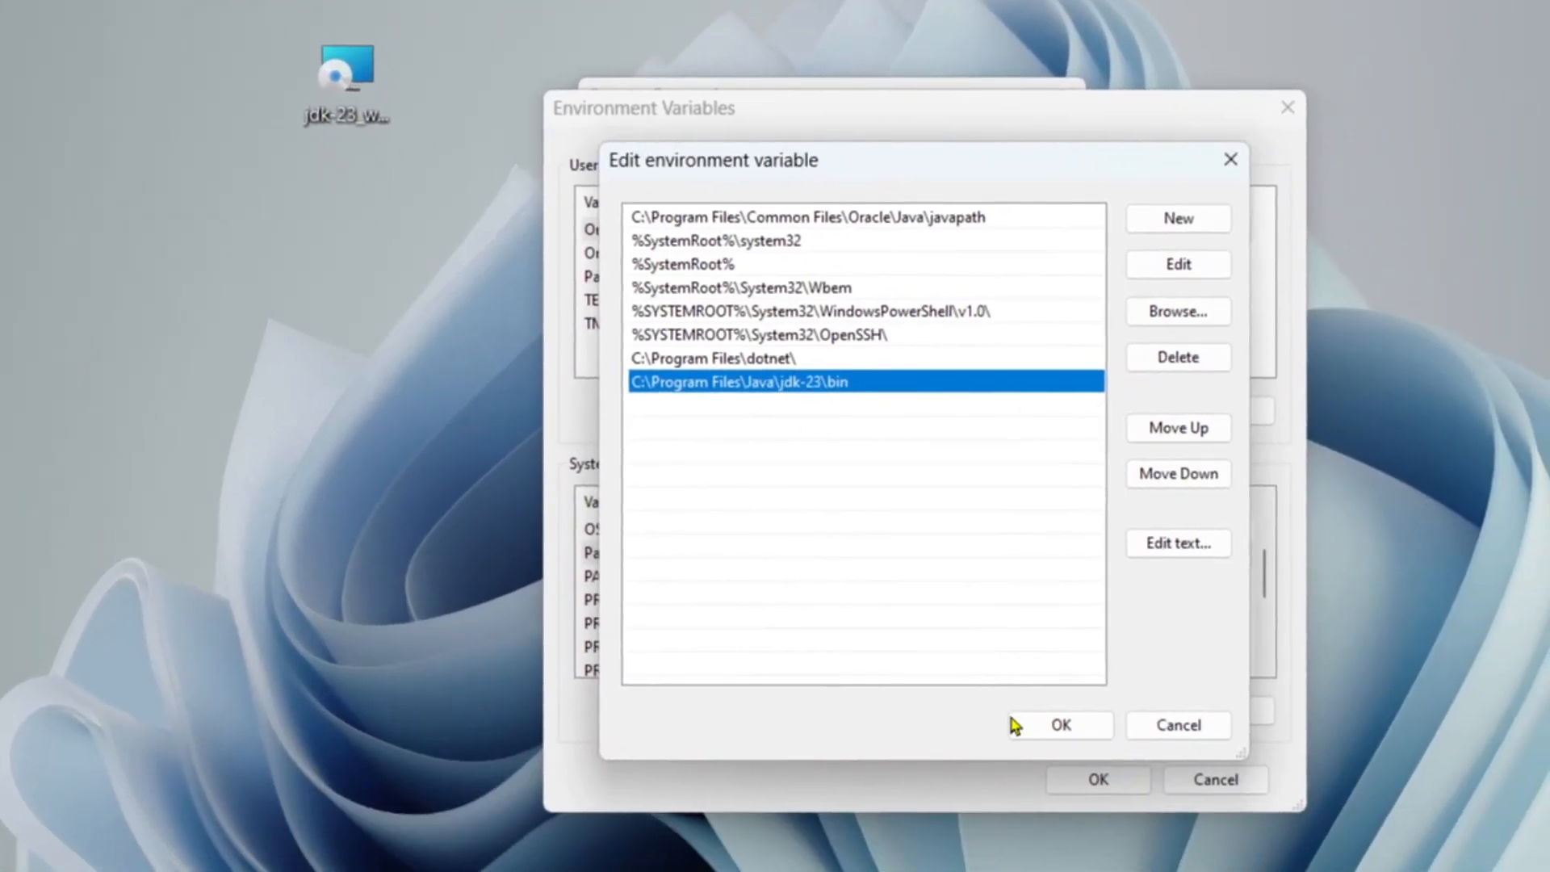
left_click(1015, 726)
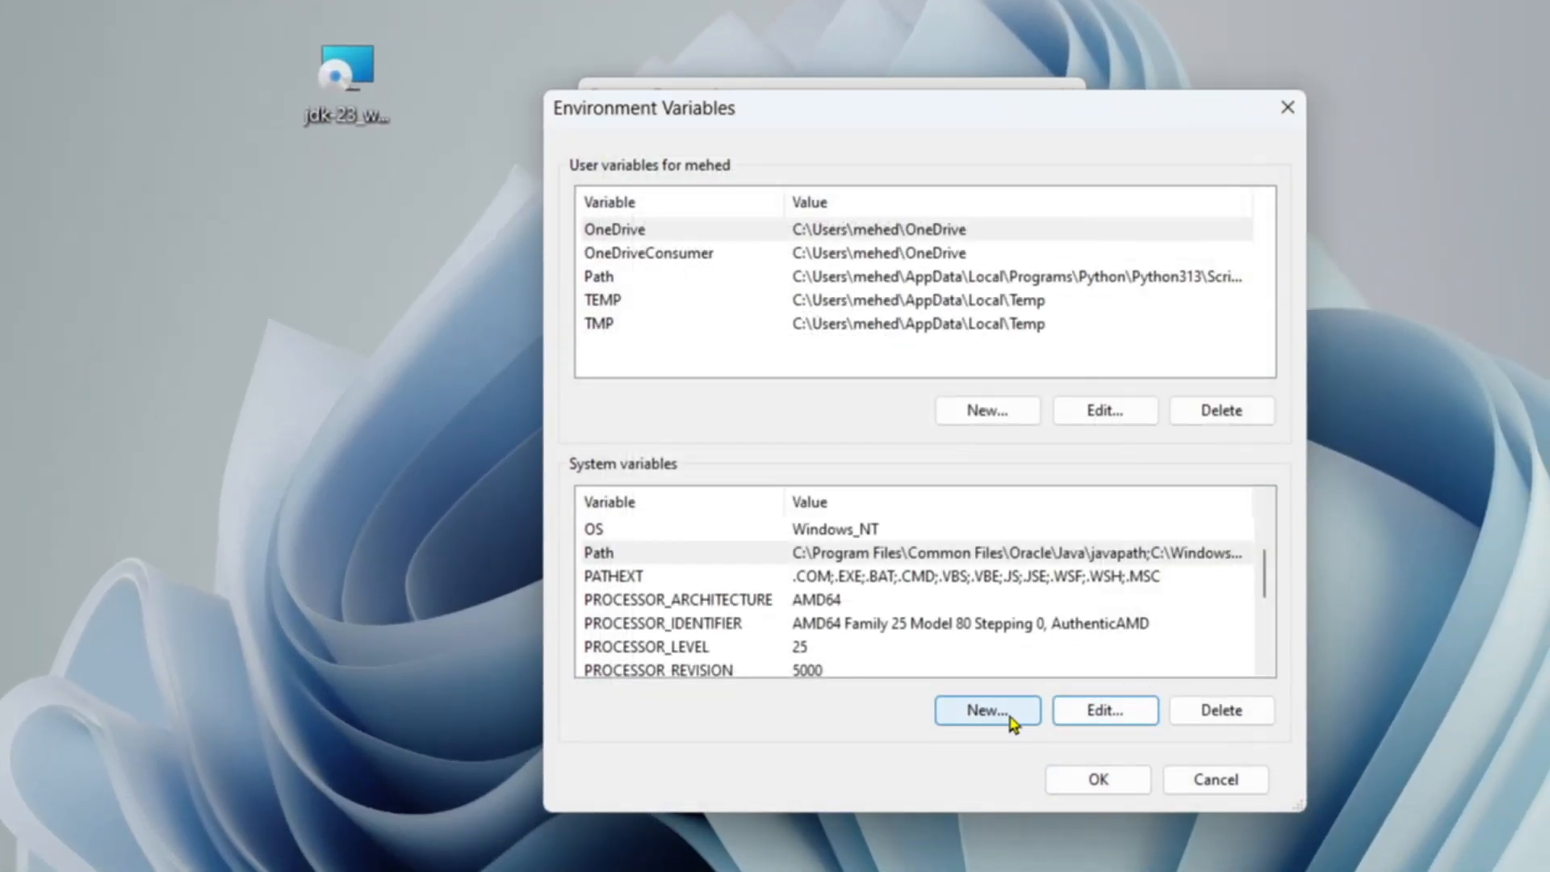
Step: Create a system variable named JAVA_HOME with the value C:\Program Files\Java\jdk-23, and save the environment variable and system property changes
left_click(1009, 716)
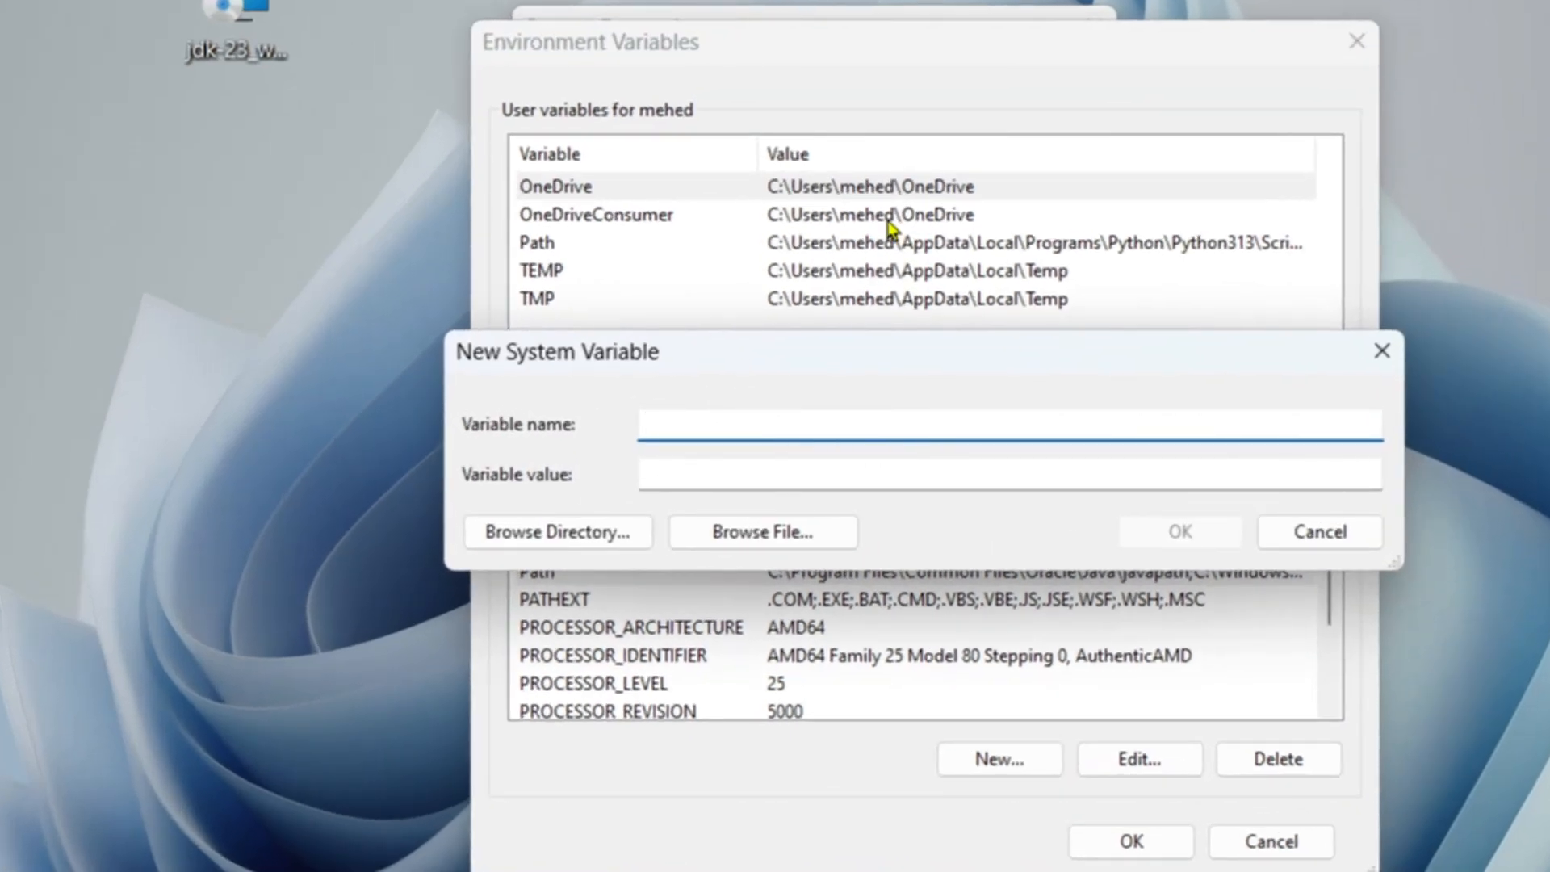
type("JAVA_")
type("HOME")
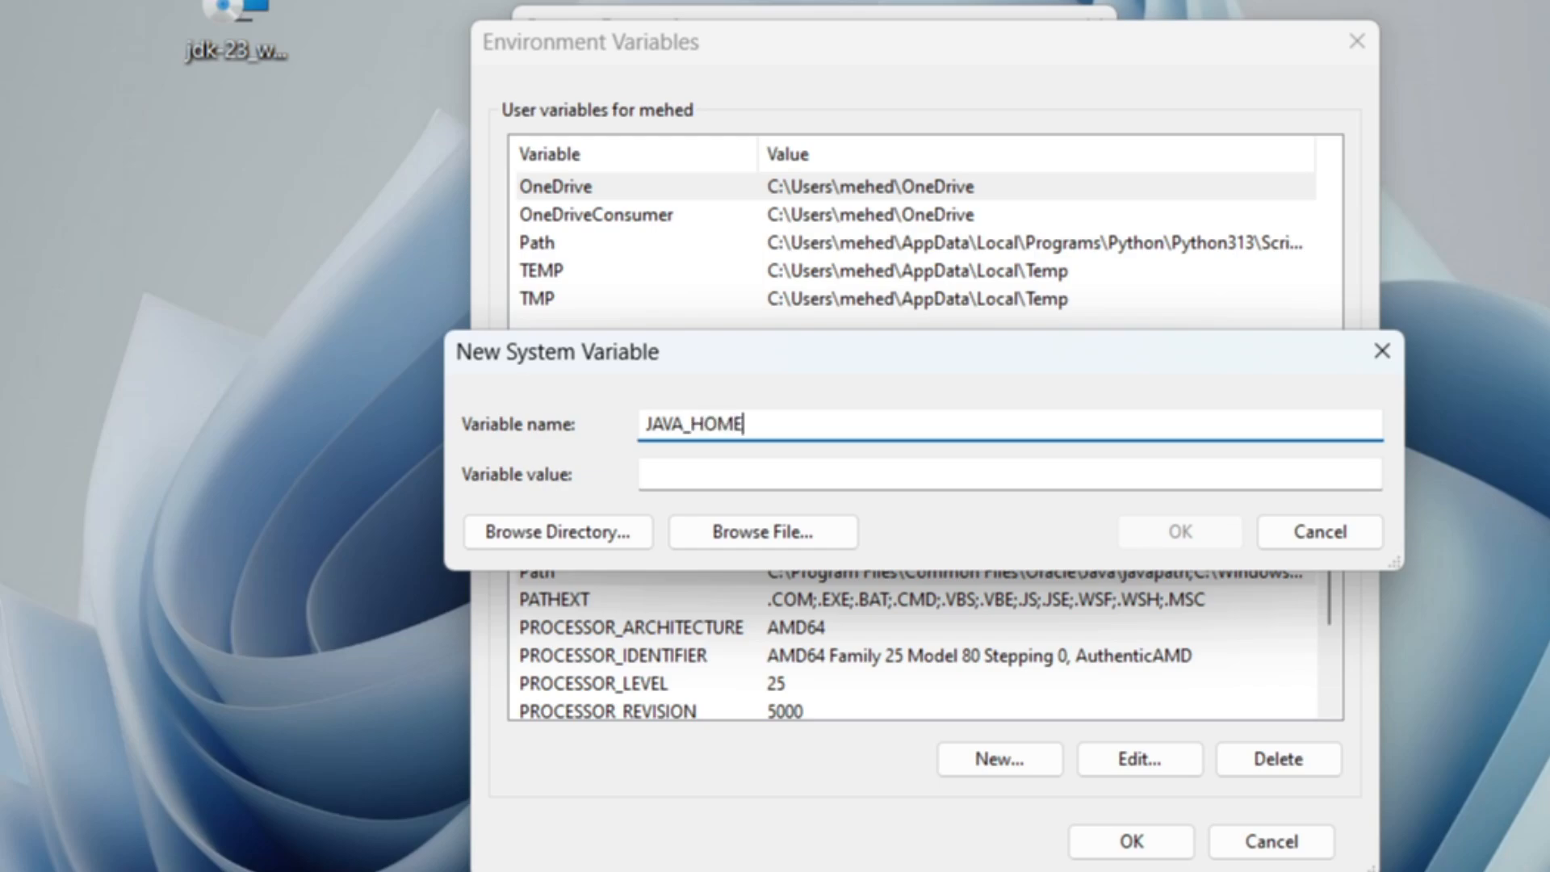
left_click(923, 472)
right_click(925, 476)
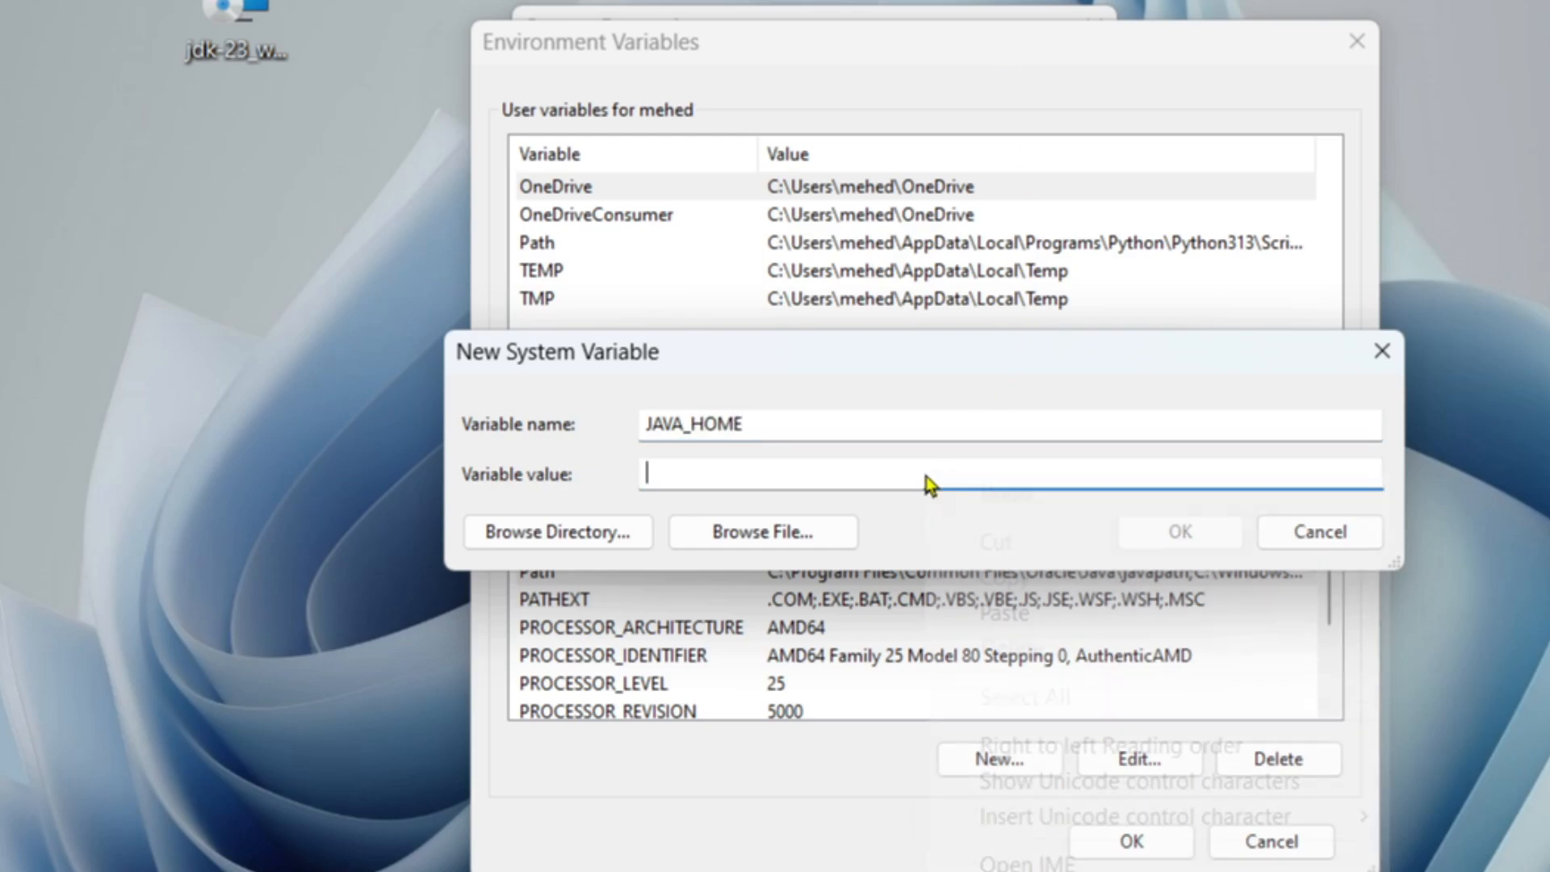
left_click(991, 617)
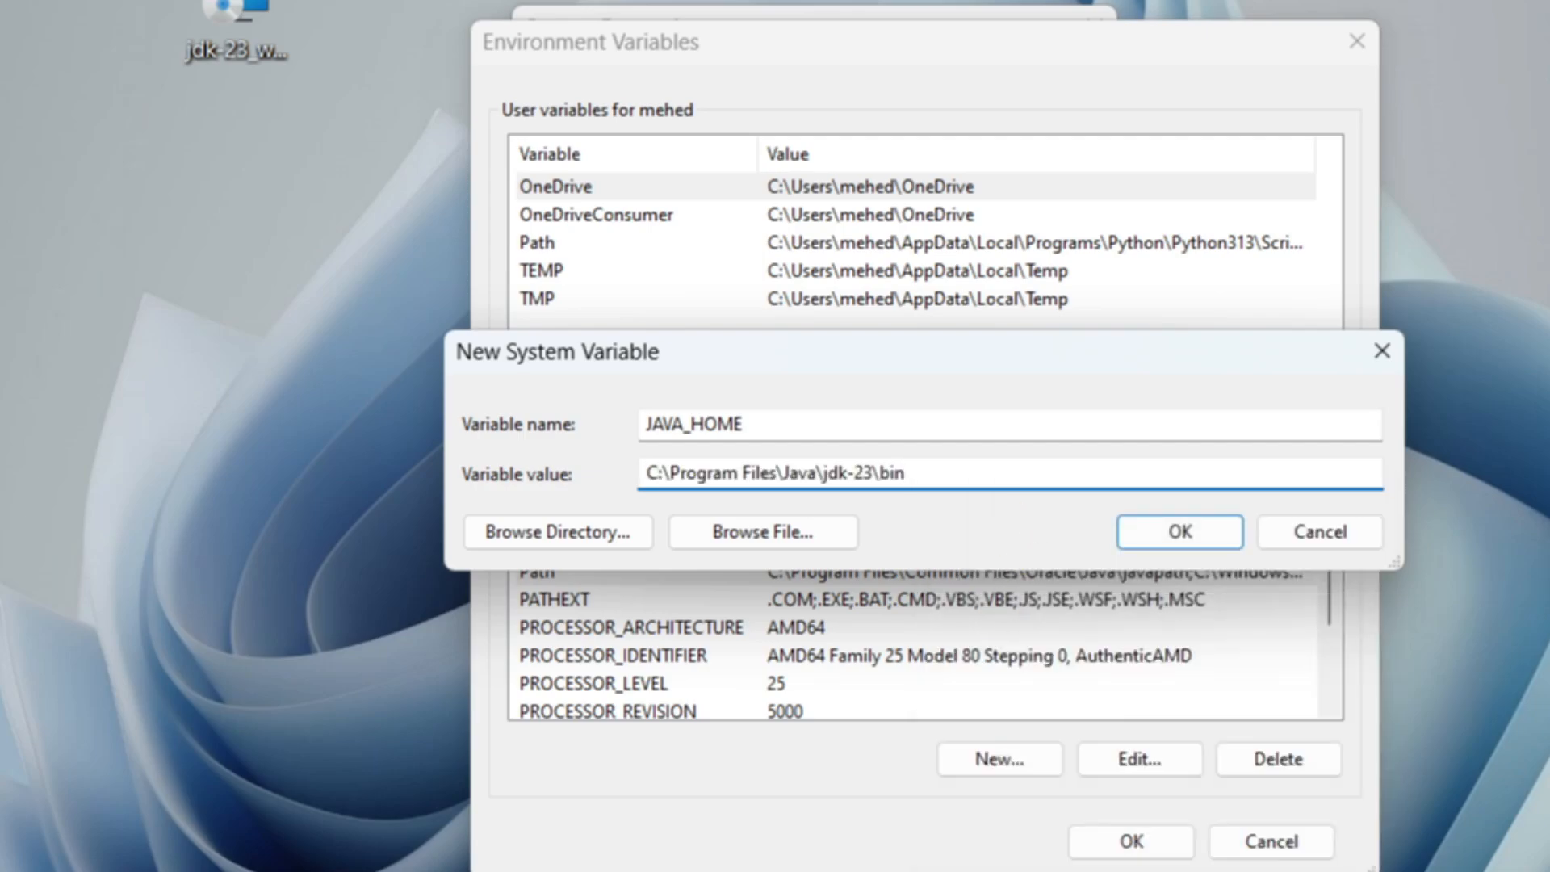
key("BackSpace")
key("BackSpace")
key("BackSpace")
key("BackSpace")
left_click(1209, 540)
left_click(1133, 839)
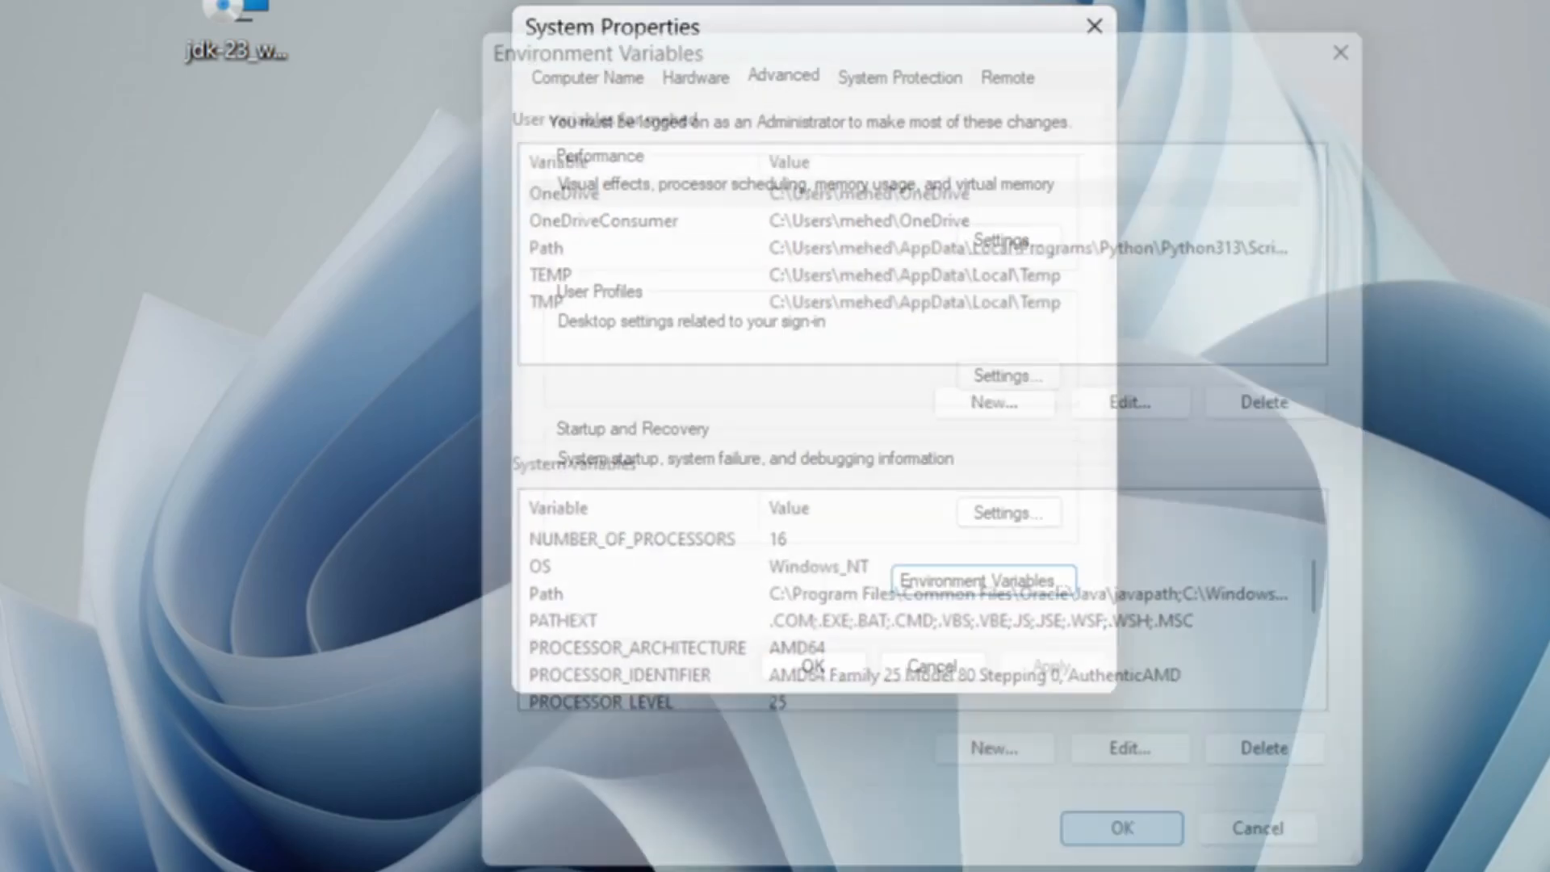
left_click(803, 670)
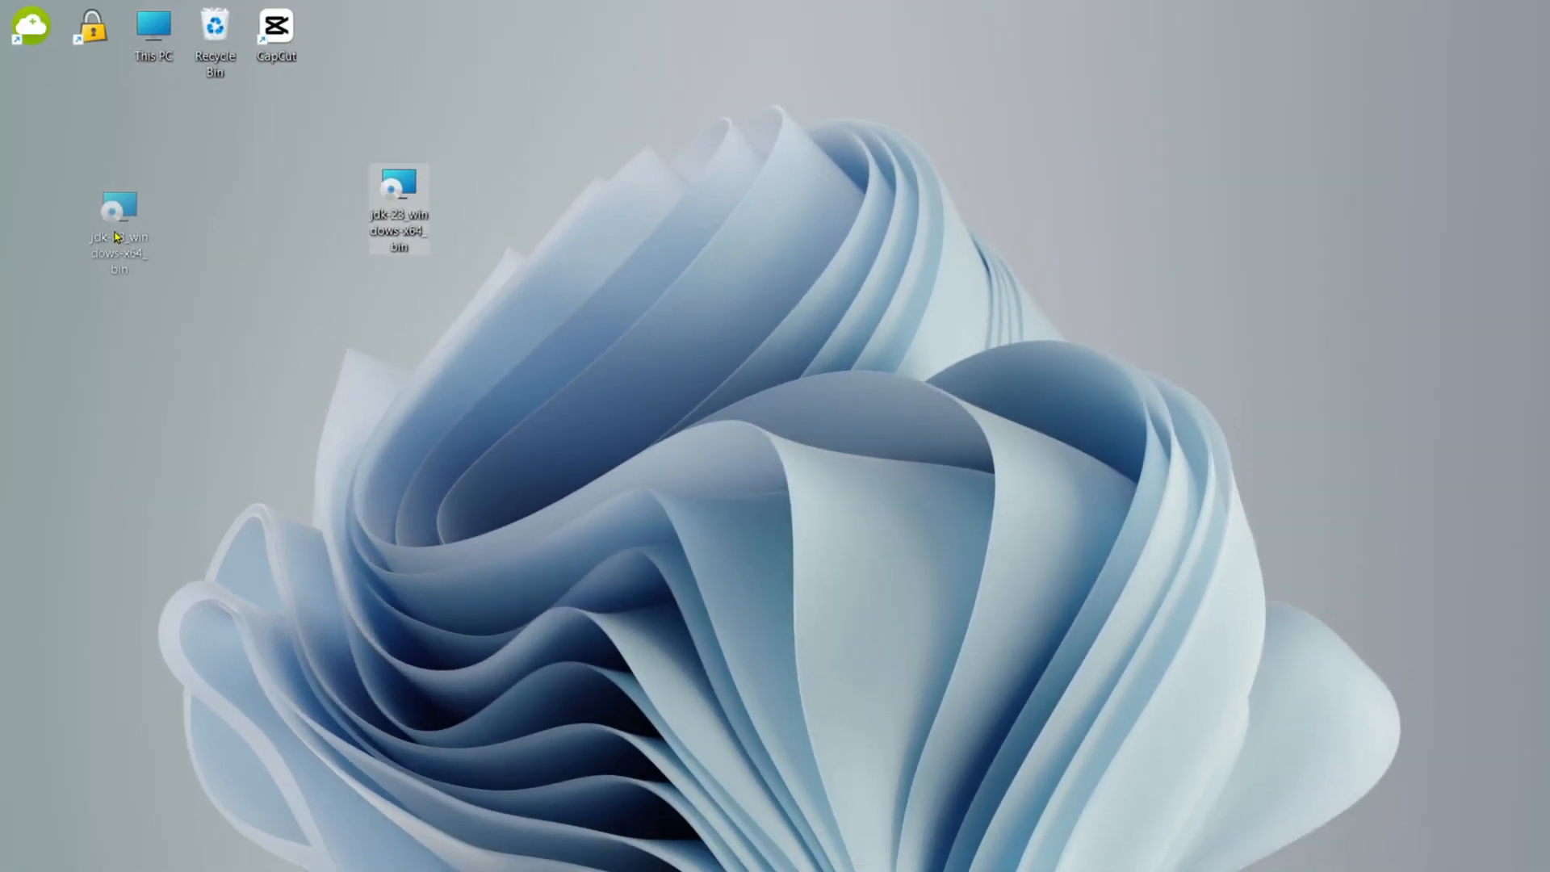
Step: Move the JDK installer icon on the desktop below the lock shortcut, and open Command Prompt by searching Windows for "cmd"
left_click_drag(117, 237, 118, 236)
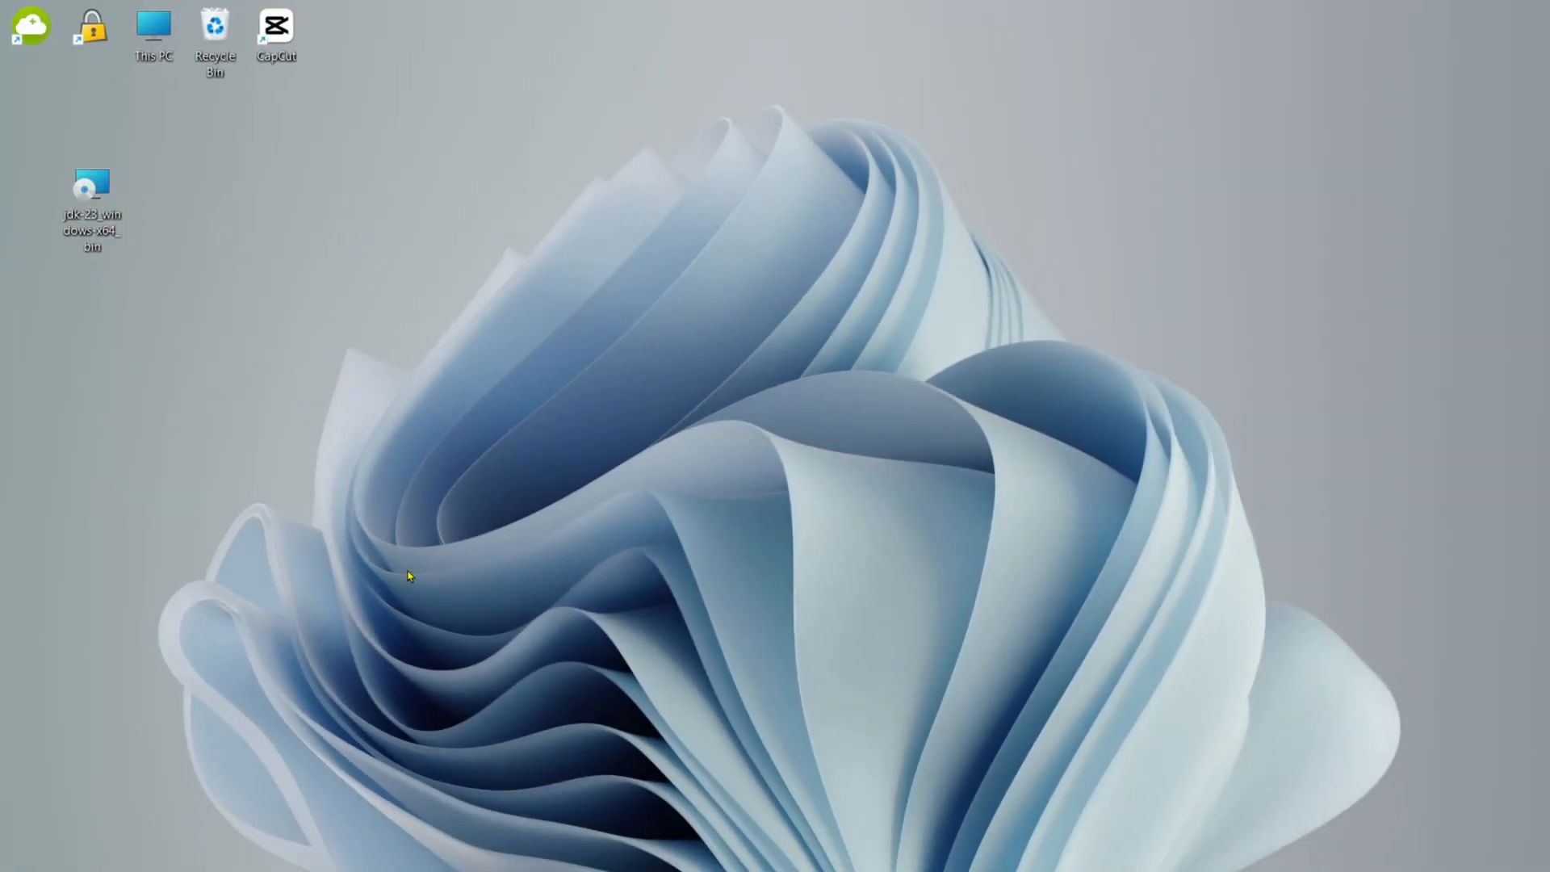
left_click(650, 854)
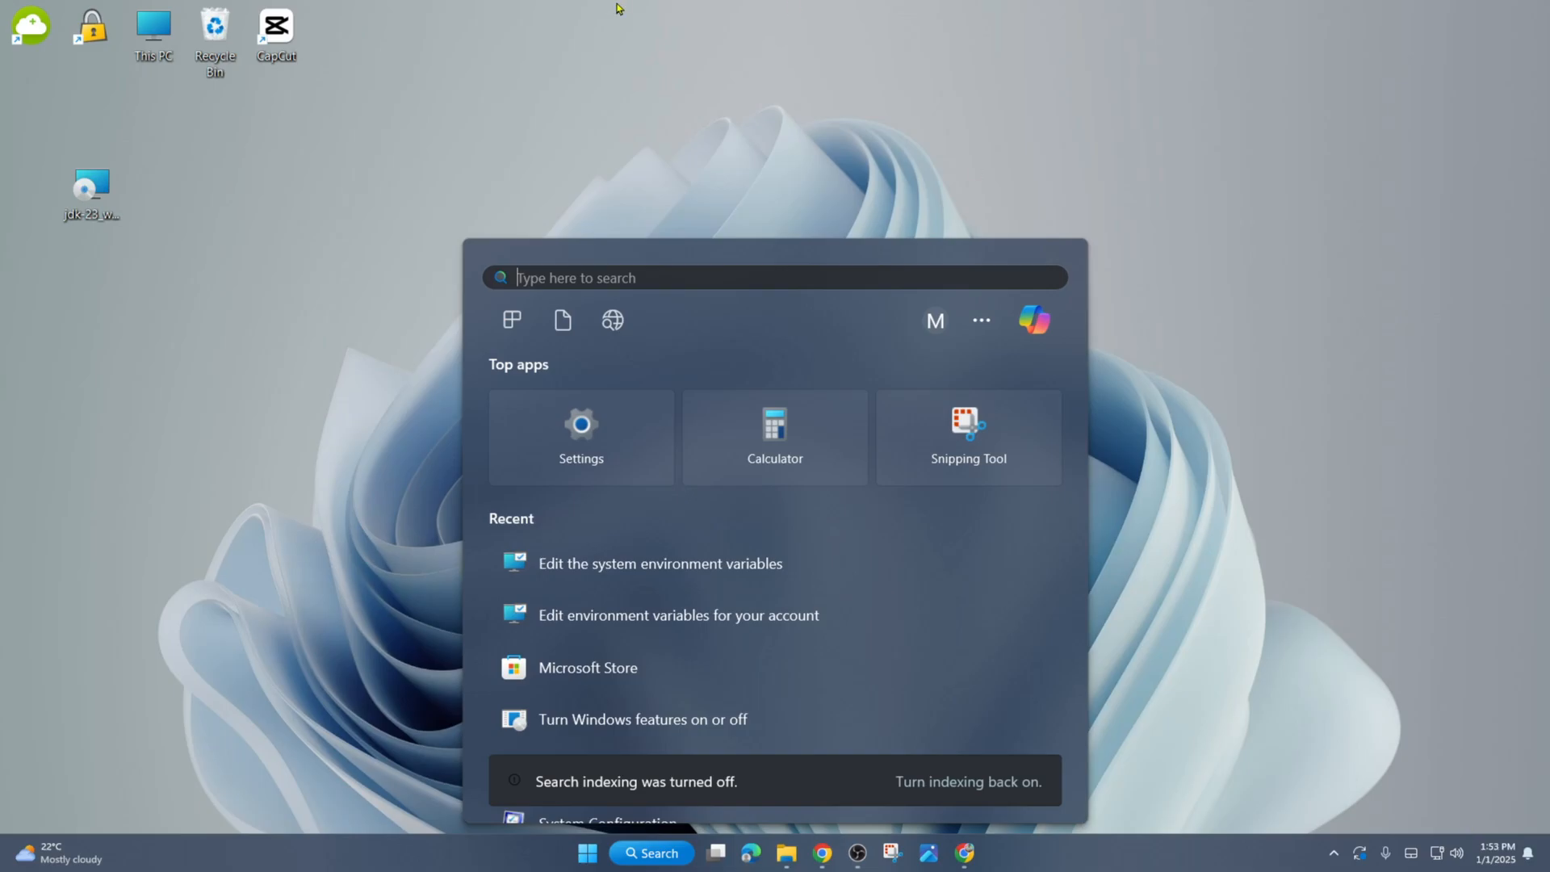
type("cmd")
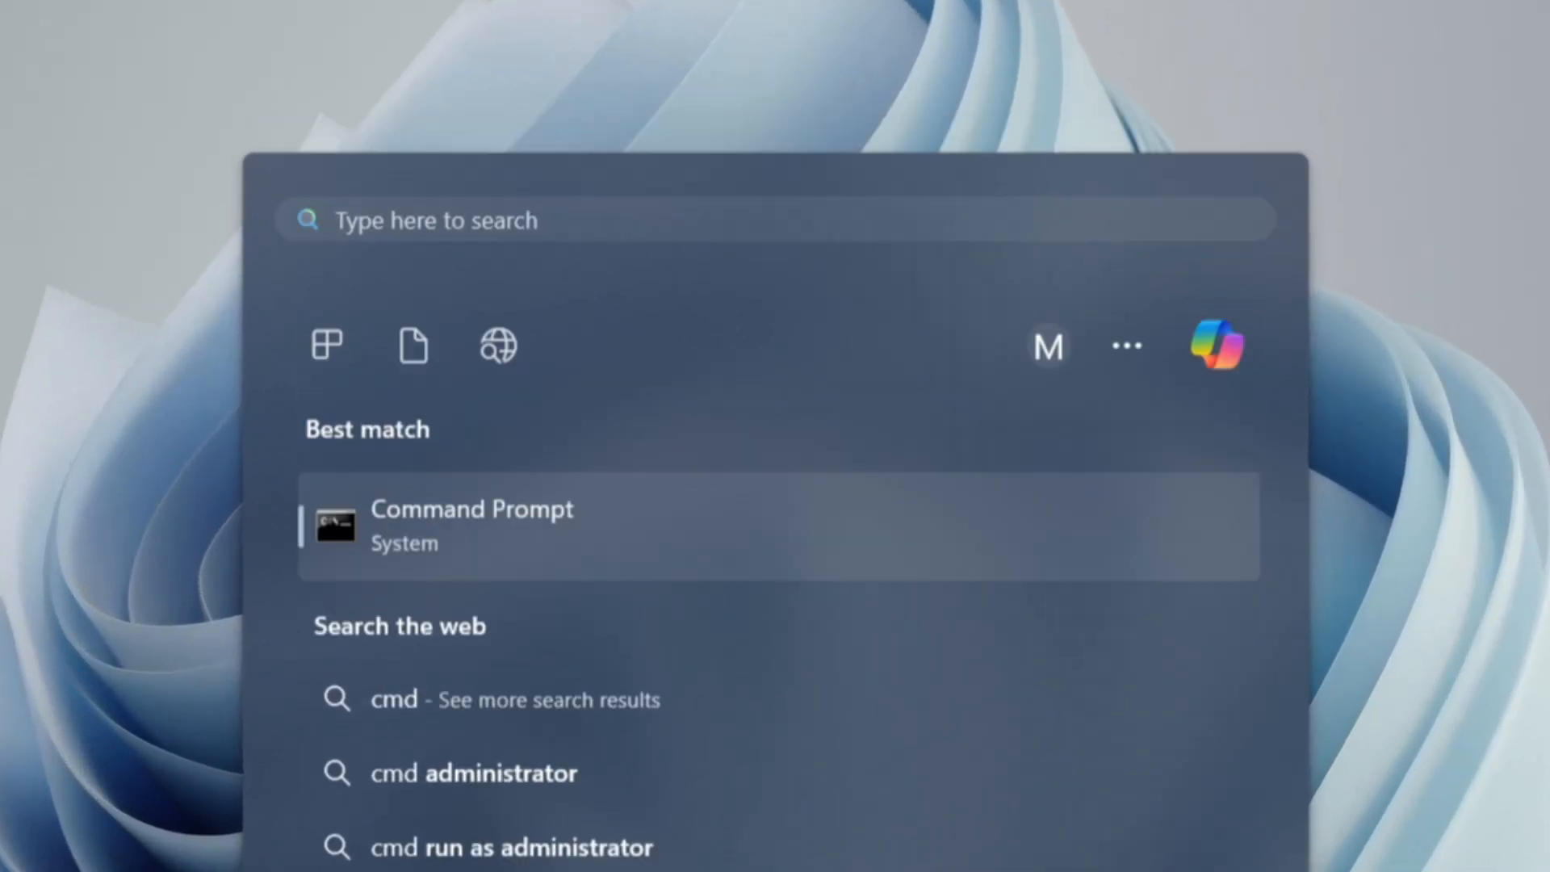
key("Return")
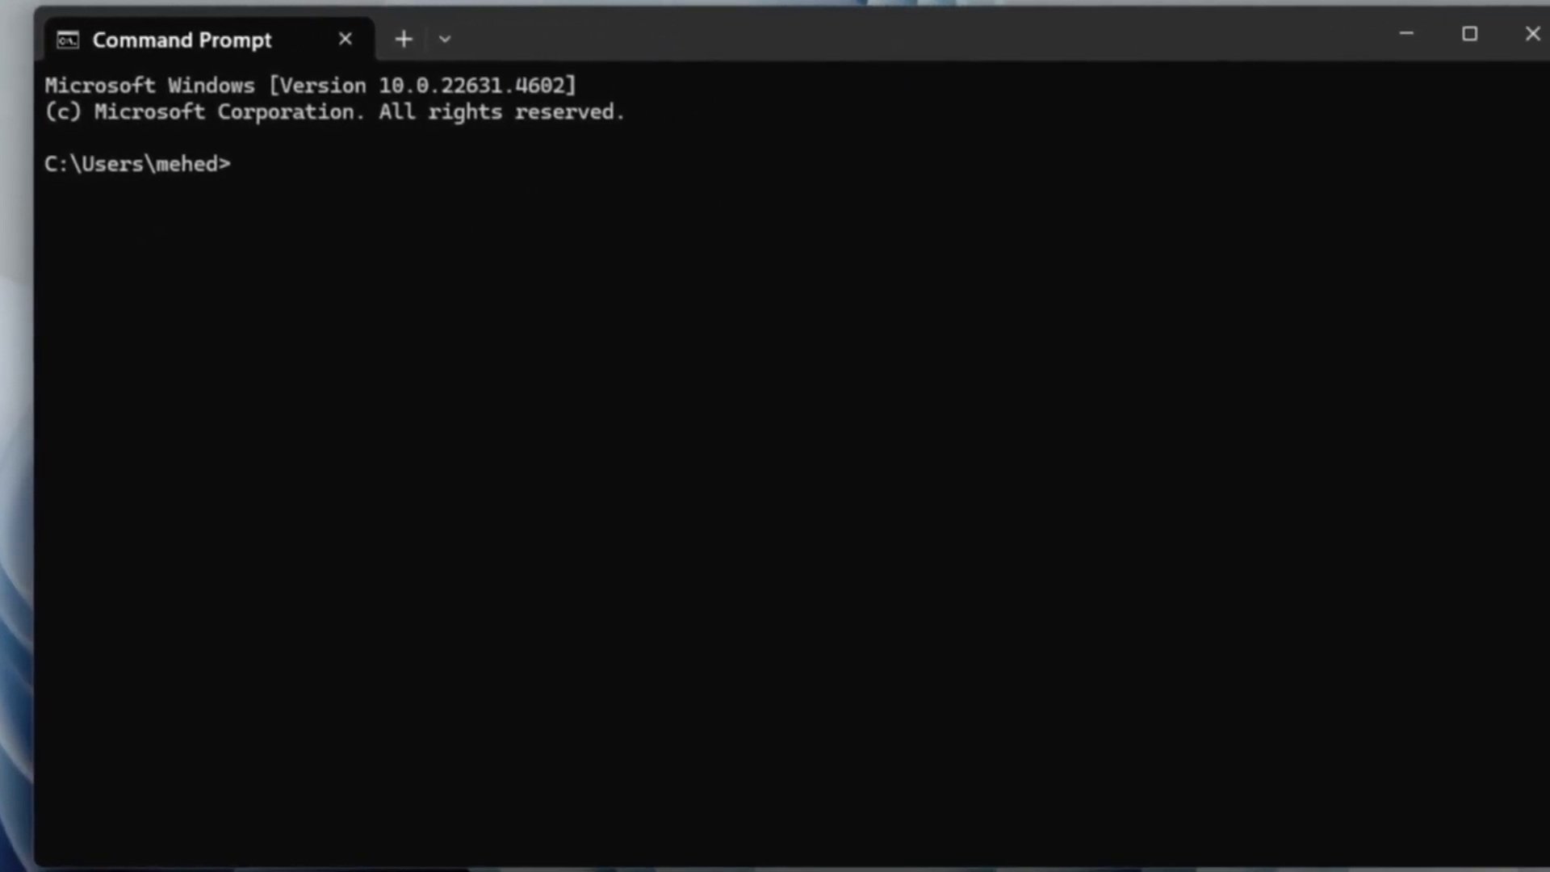
Step: Check the installed Java version by running java --version, and highlight the version output
type("java")
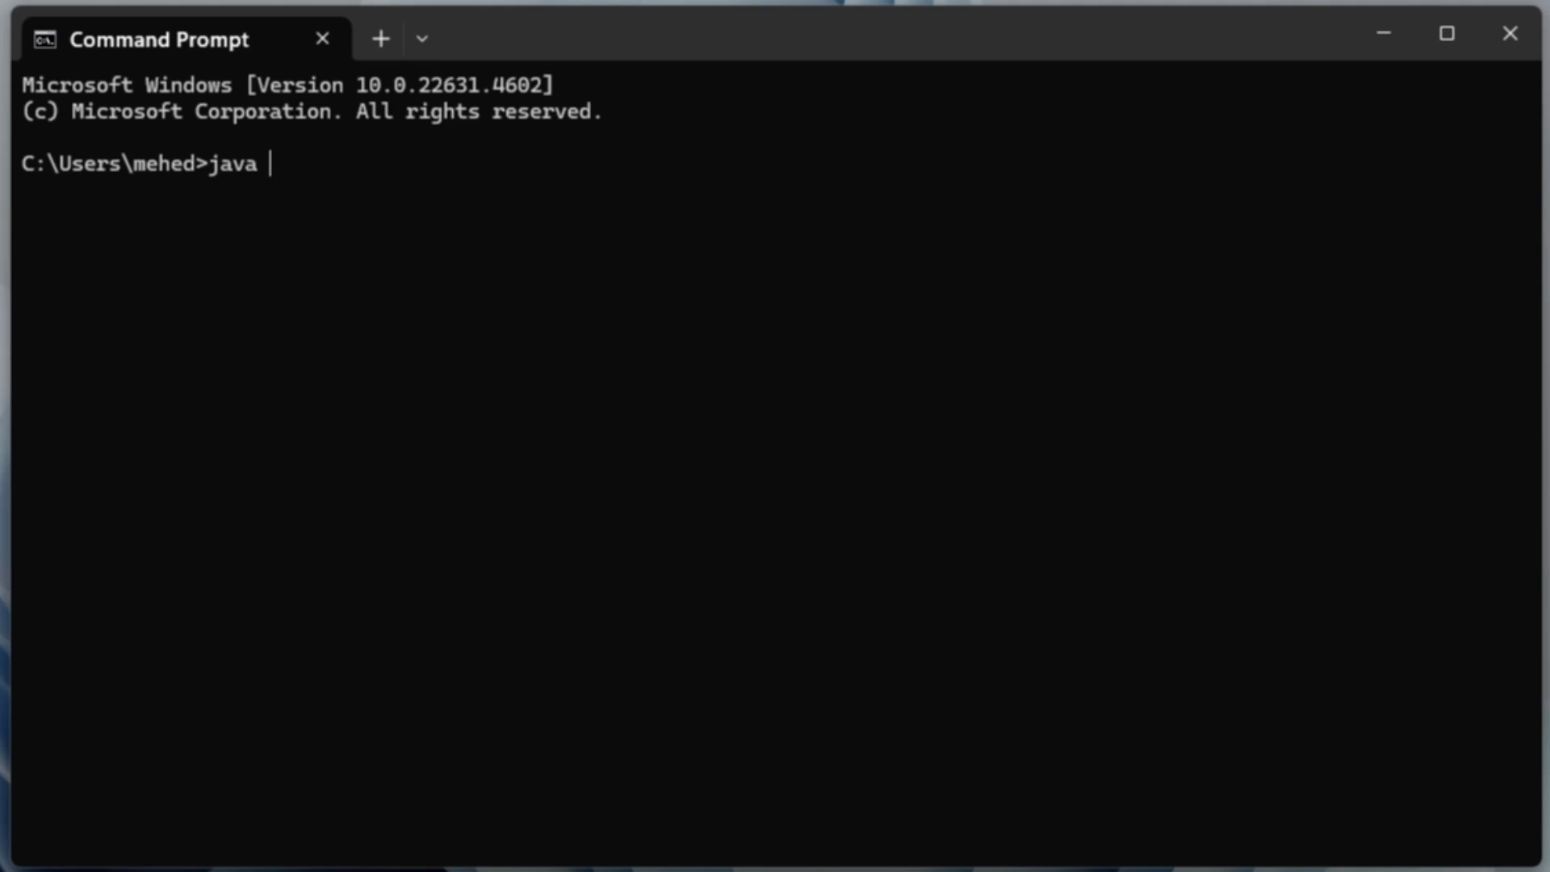
type(" --version")
key("Return")
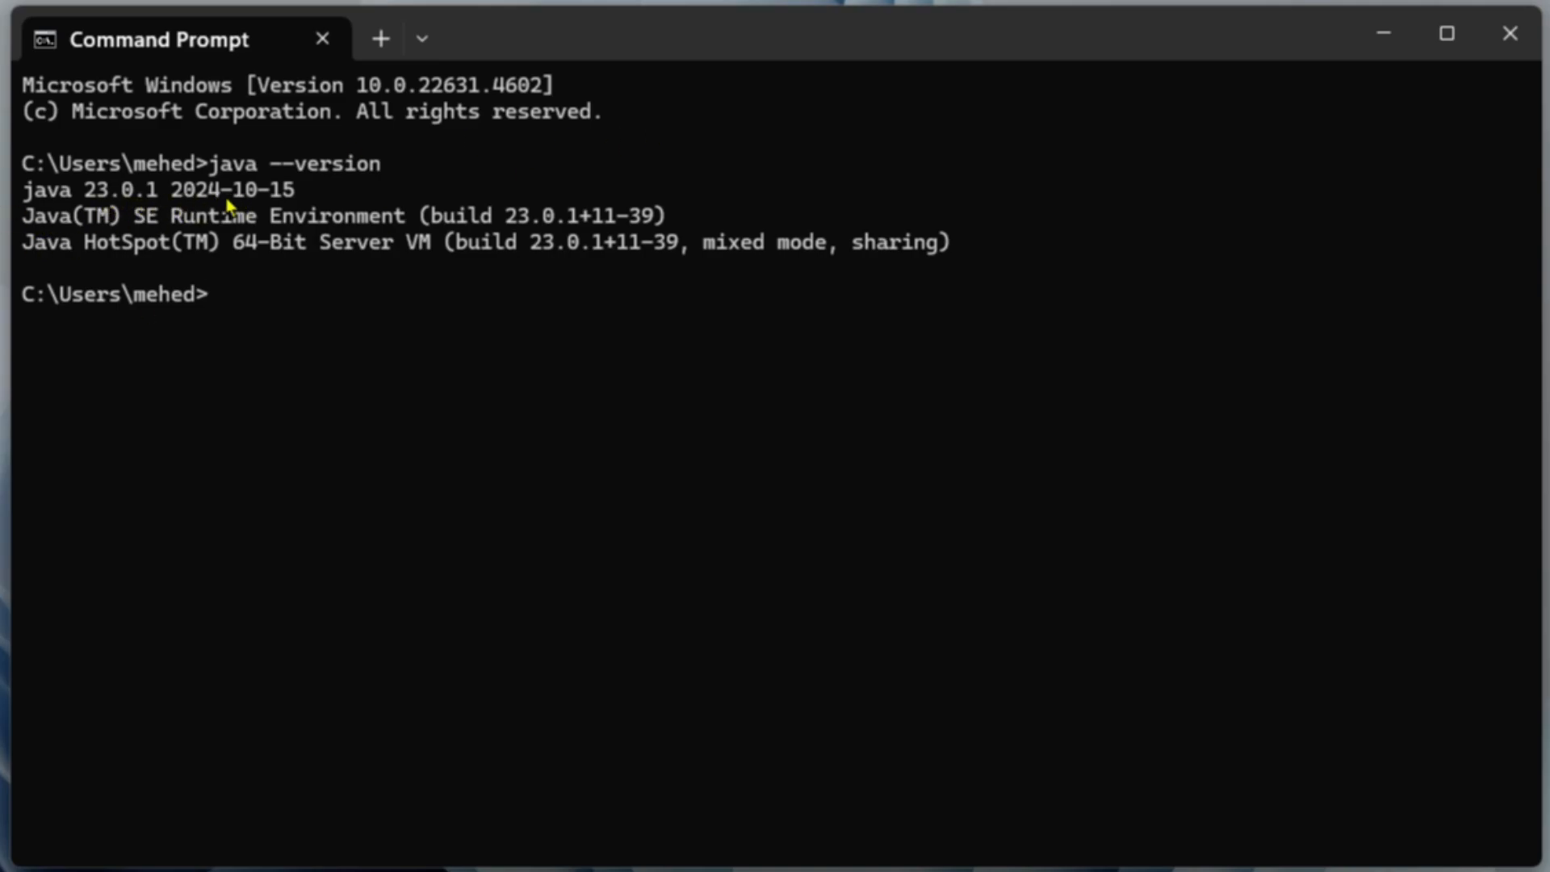
left_click_drag(1014, 239, 27, 176)
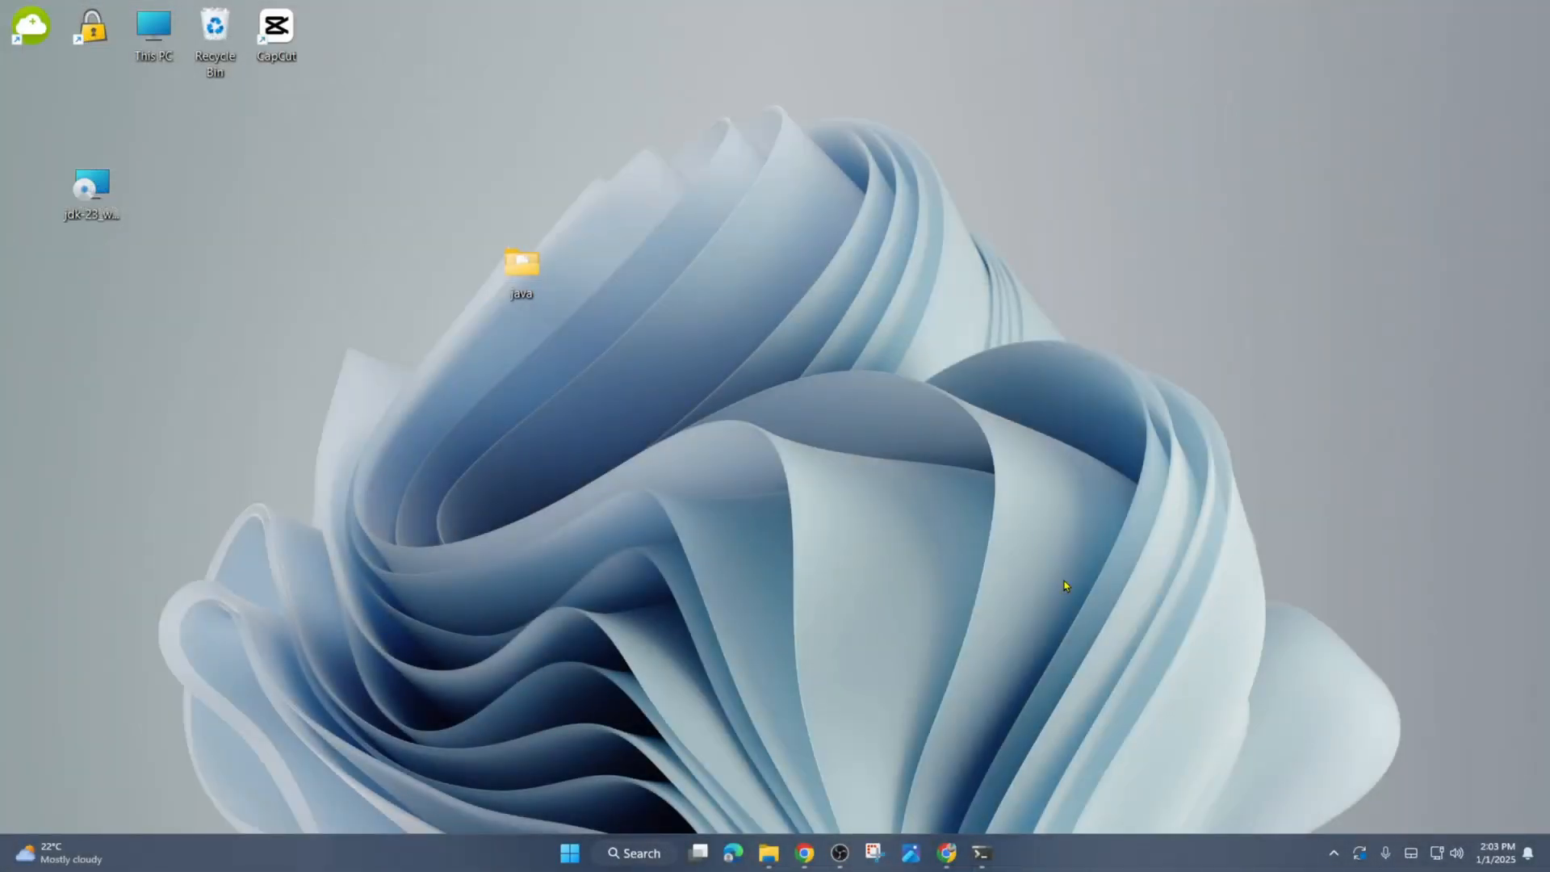